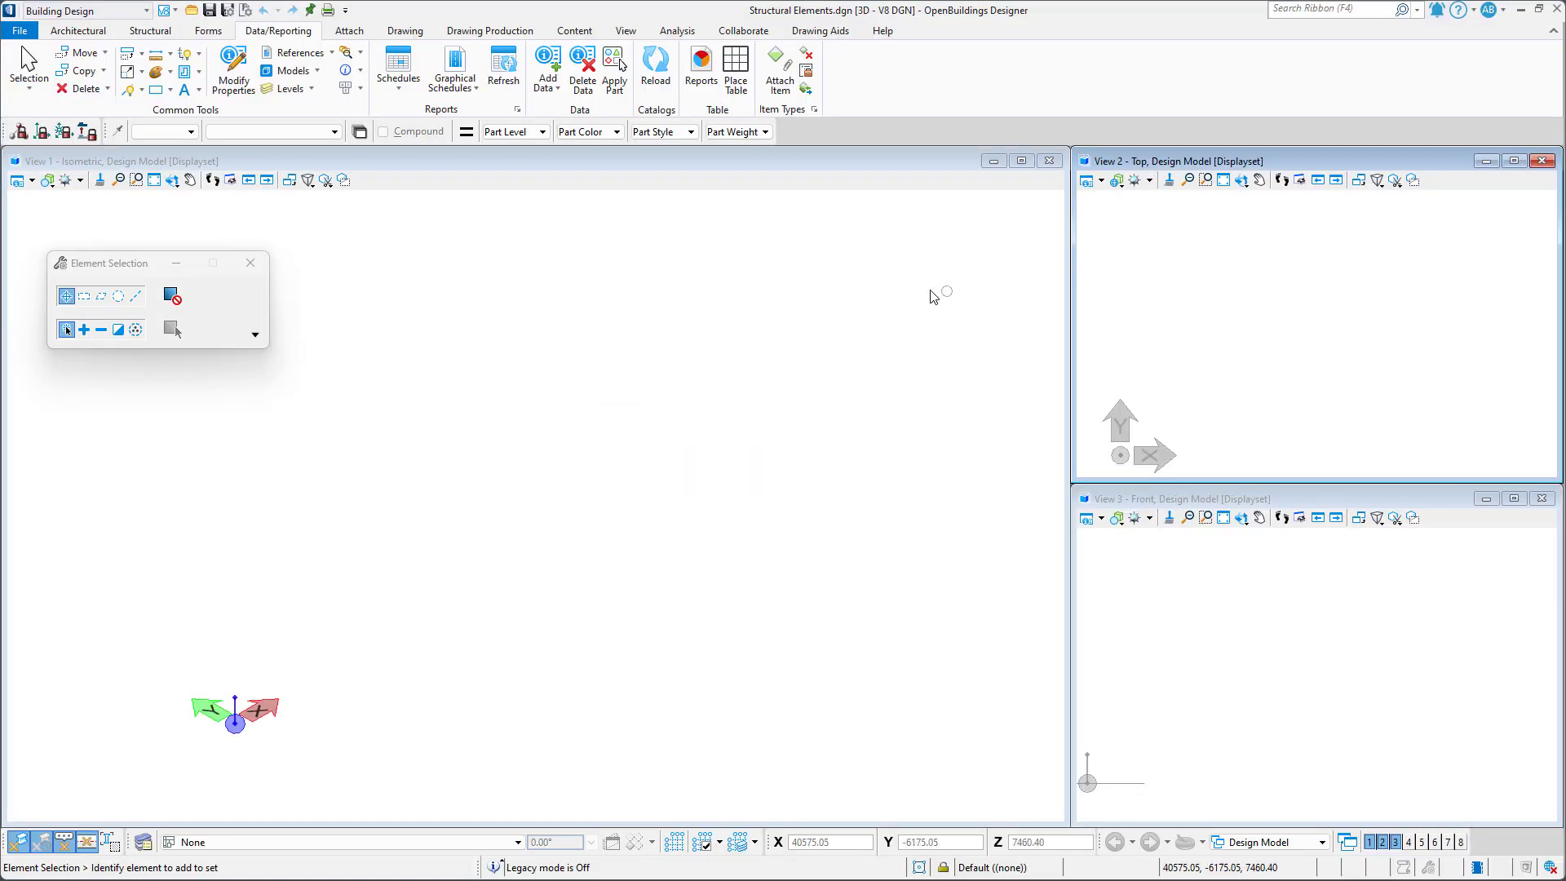
Step: Switch the ribbon to the Structural tab to reveal the steel framing and truss tools
{"action": "left_click", "coordinate": [162, 36]}
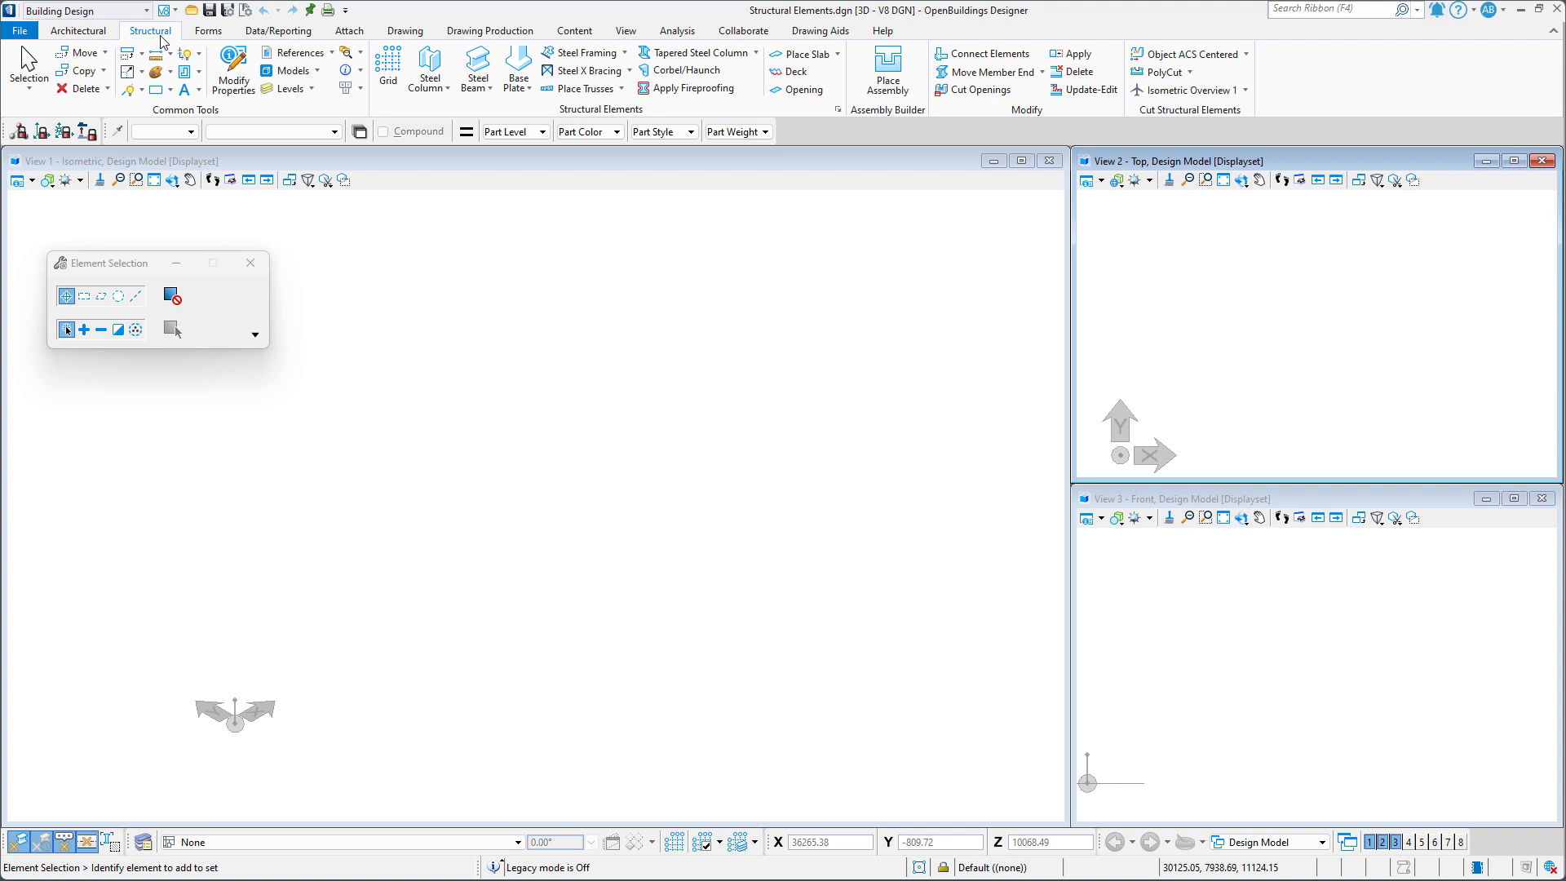
Step: Start the Place Joist Girders tool in Place mode and set the girder's start point
{"action": "left_click", "coordinate": [621, 88]}
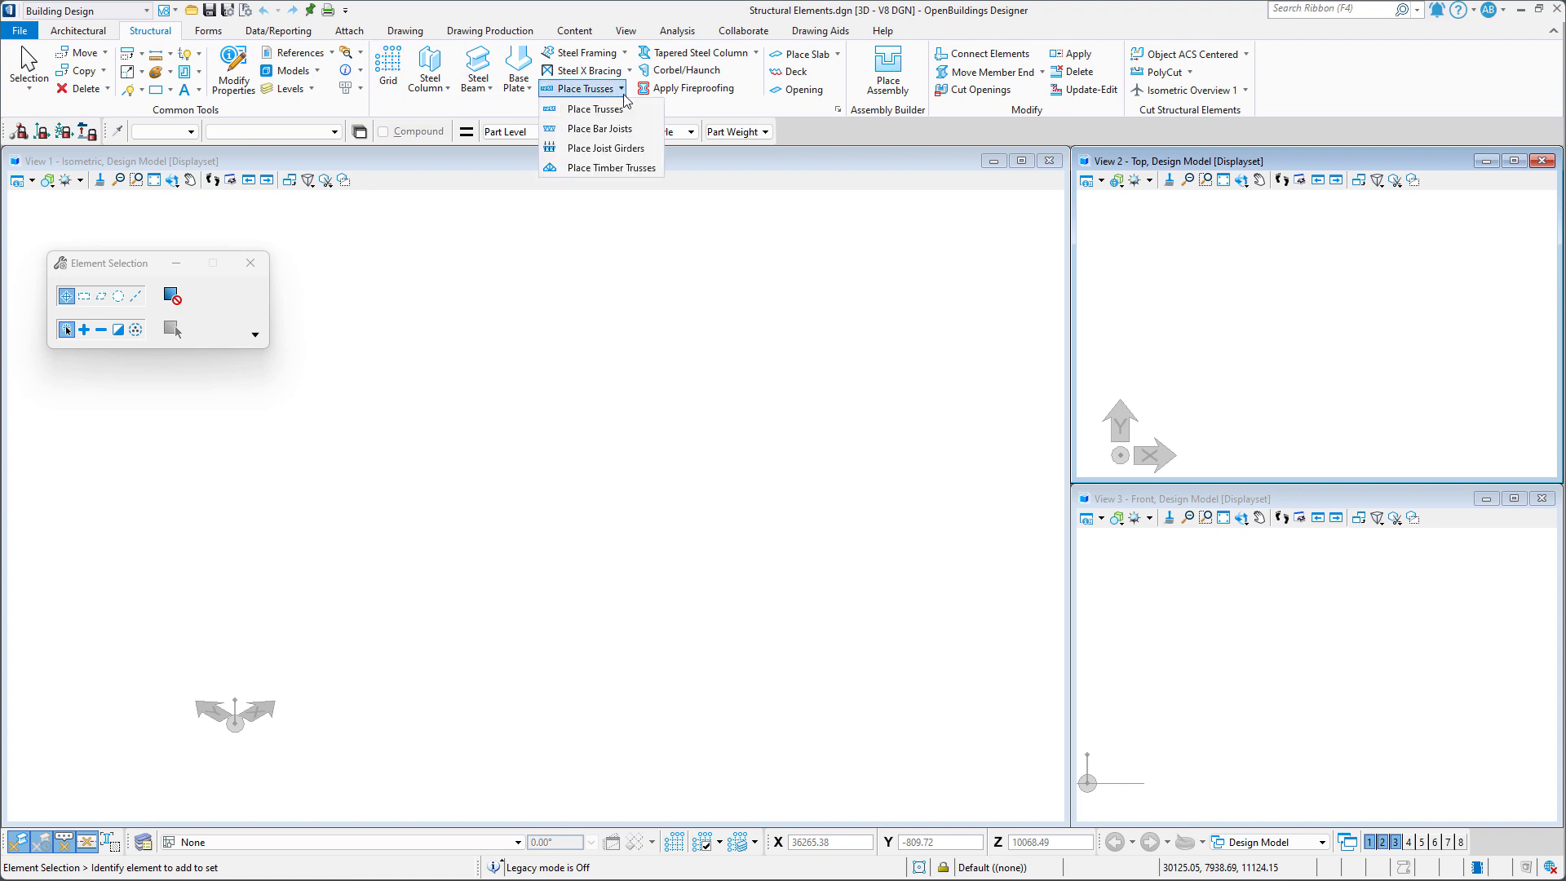
{"action": "left_click", "coordinate": [644, 148]}
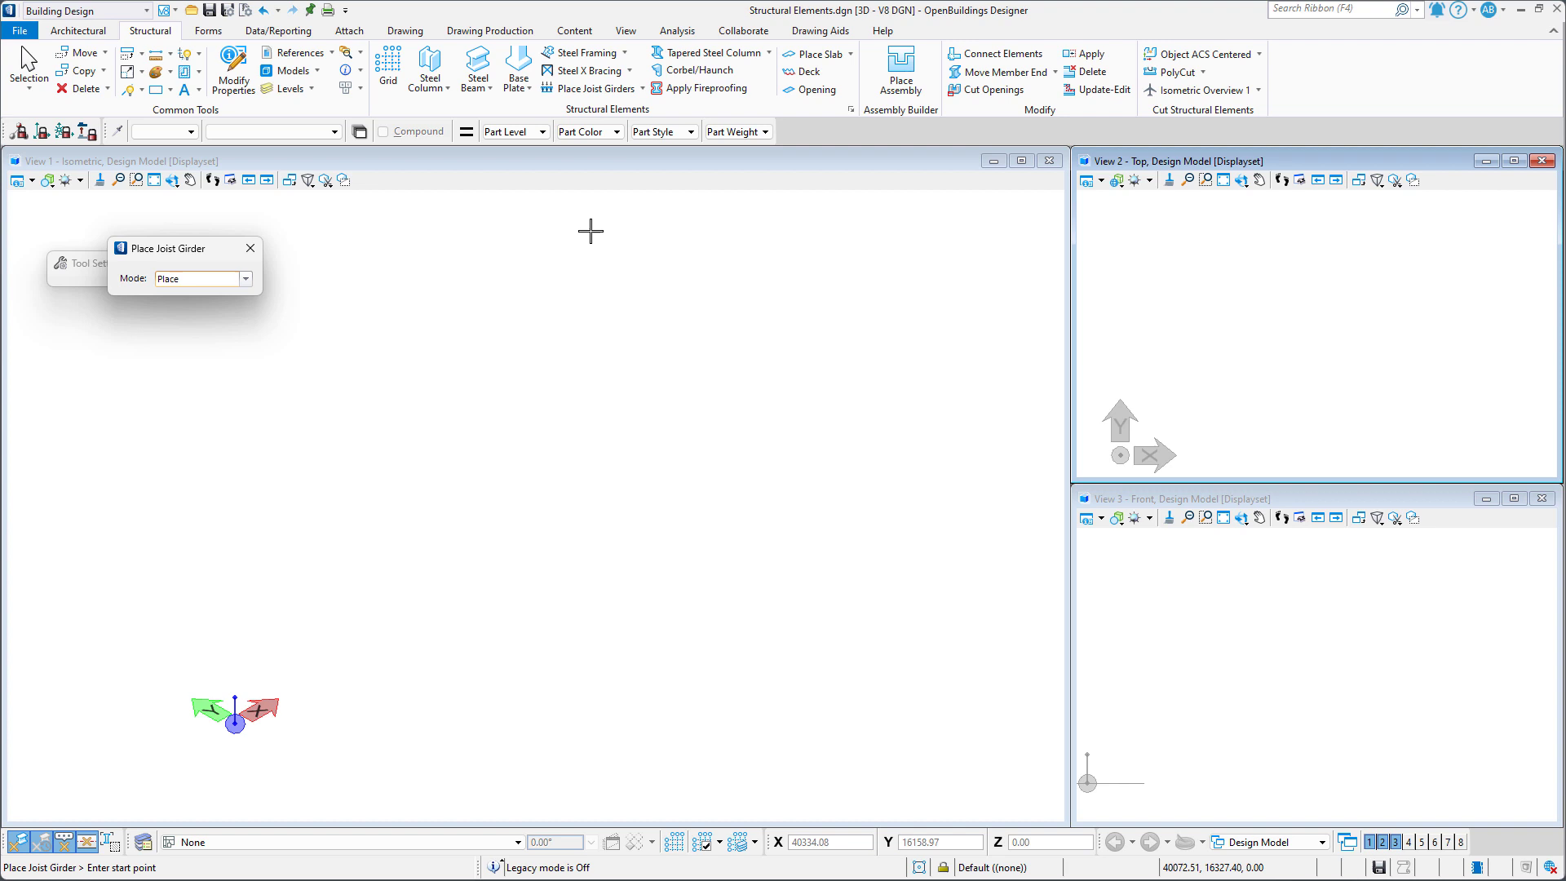
{"action": "left_click", "coordinate": [248, 282]}
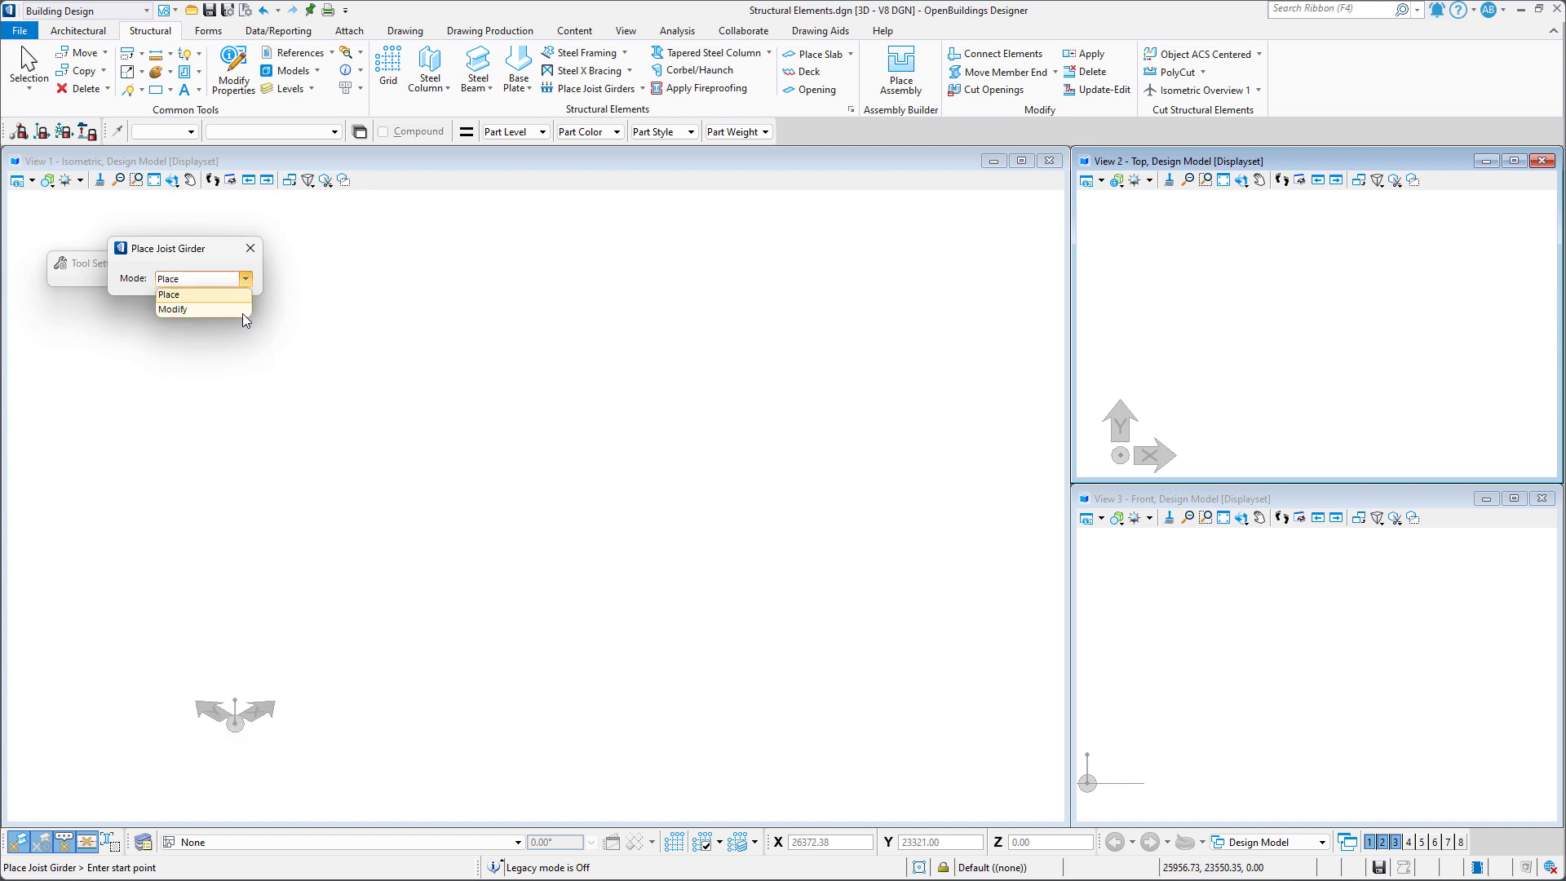
{"action": "left_click", "coordinate": [237, 292]}
{"action": "left_click", "coordinate": [253, 655]}
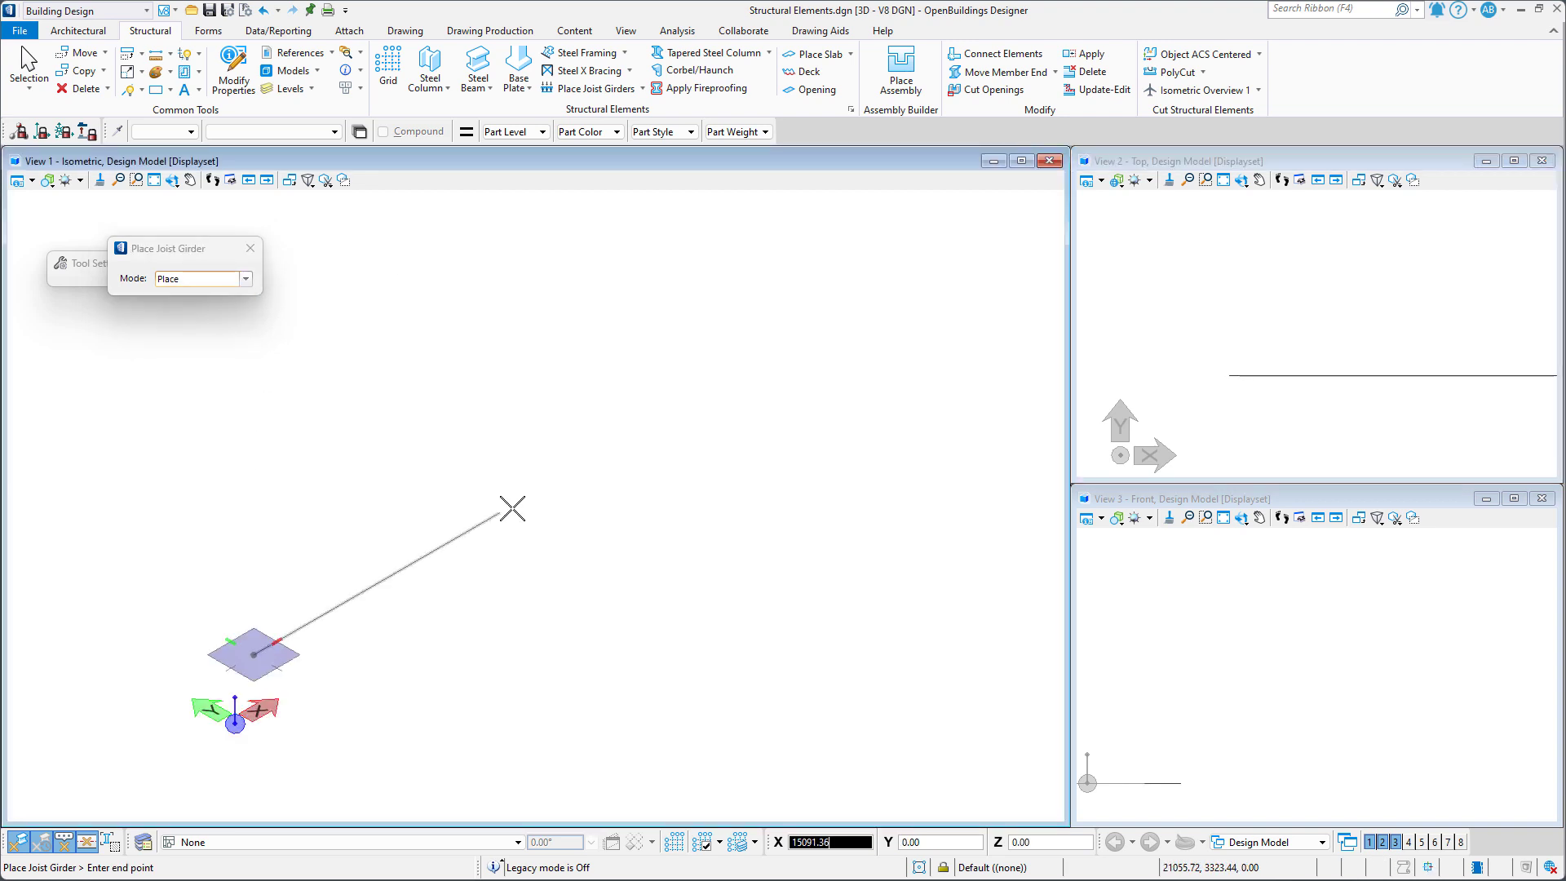
{"action": "key", "text": "Escape"}
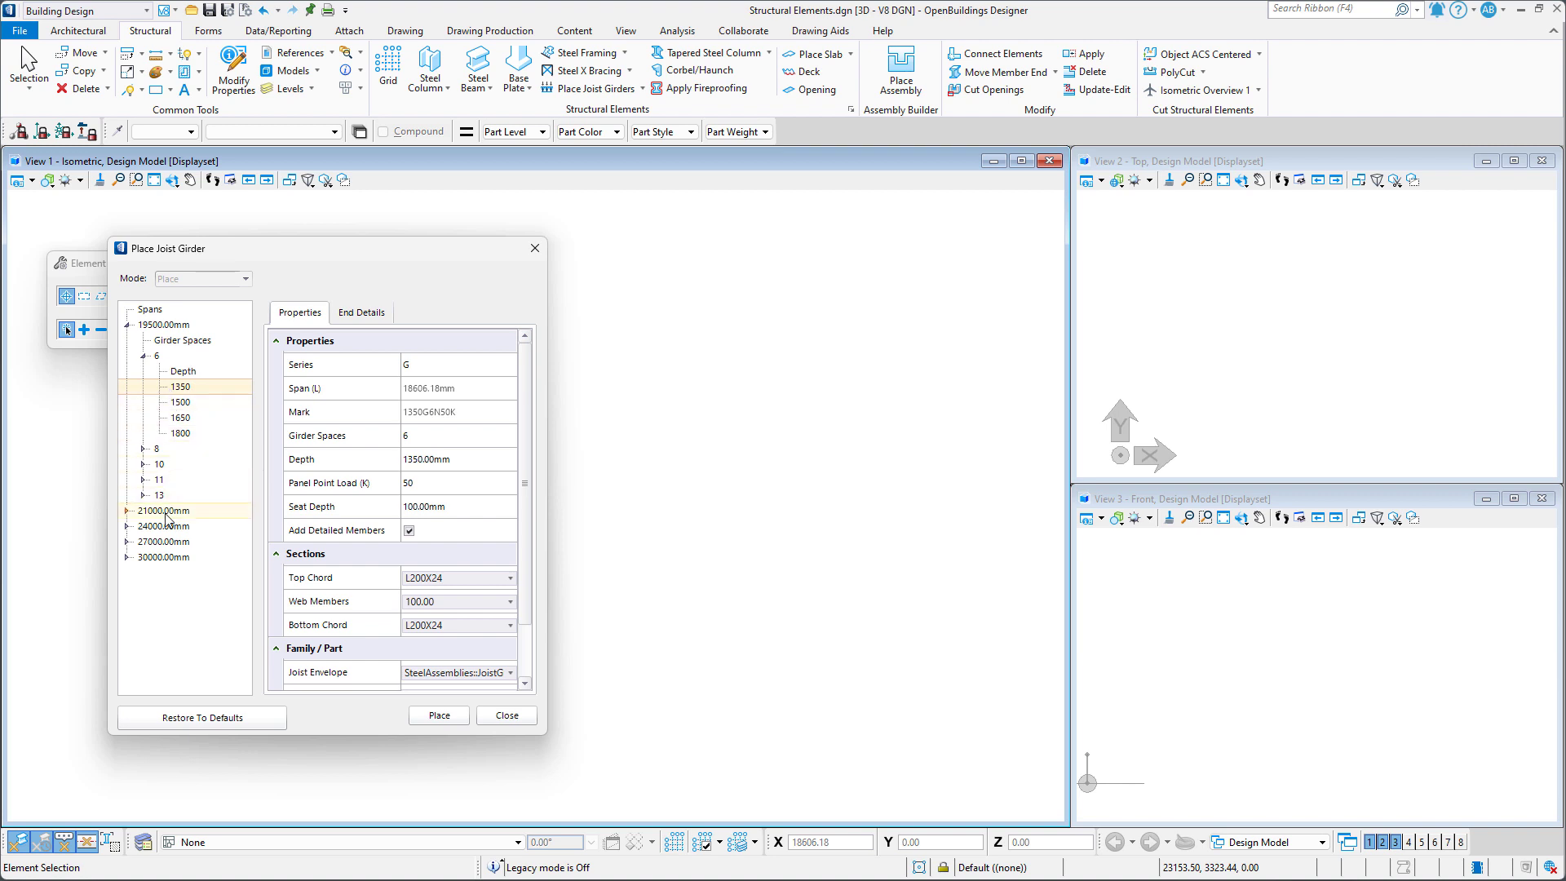
Step: Choose the 24000.00mm span, 10 girder spaces and 1500 depth, giving mark 1500G10N50K
{"action": "left_click", "coordinate": [127, 527]}
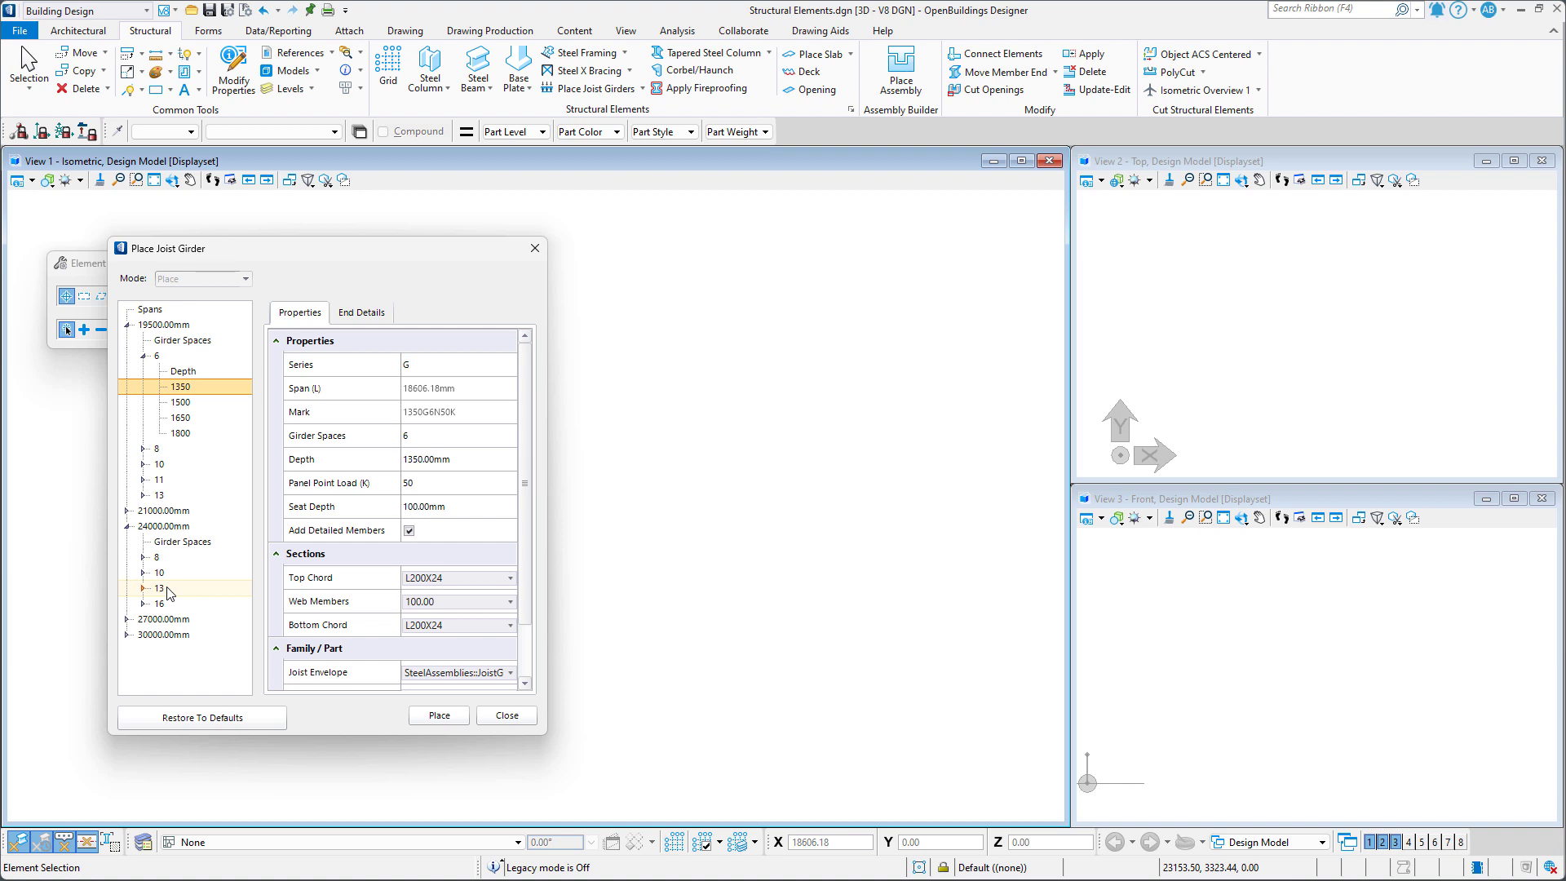
{"action": "left_click", "coordinate": [159, 588]}
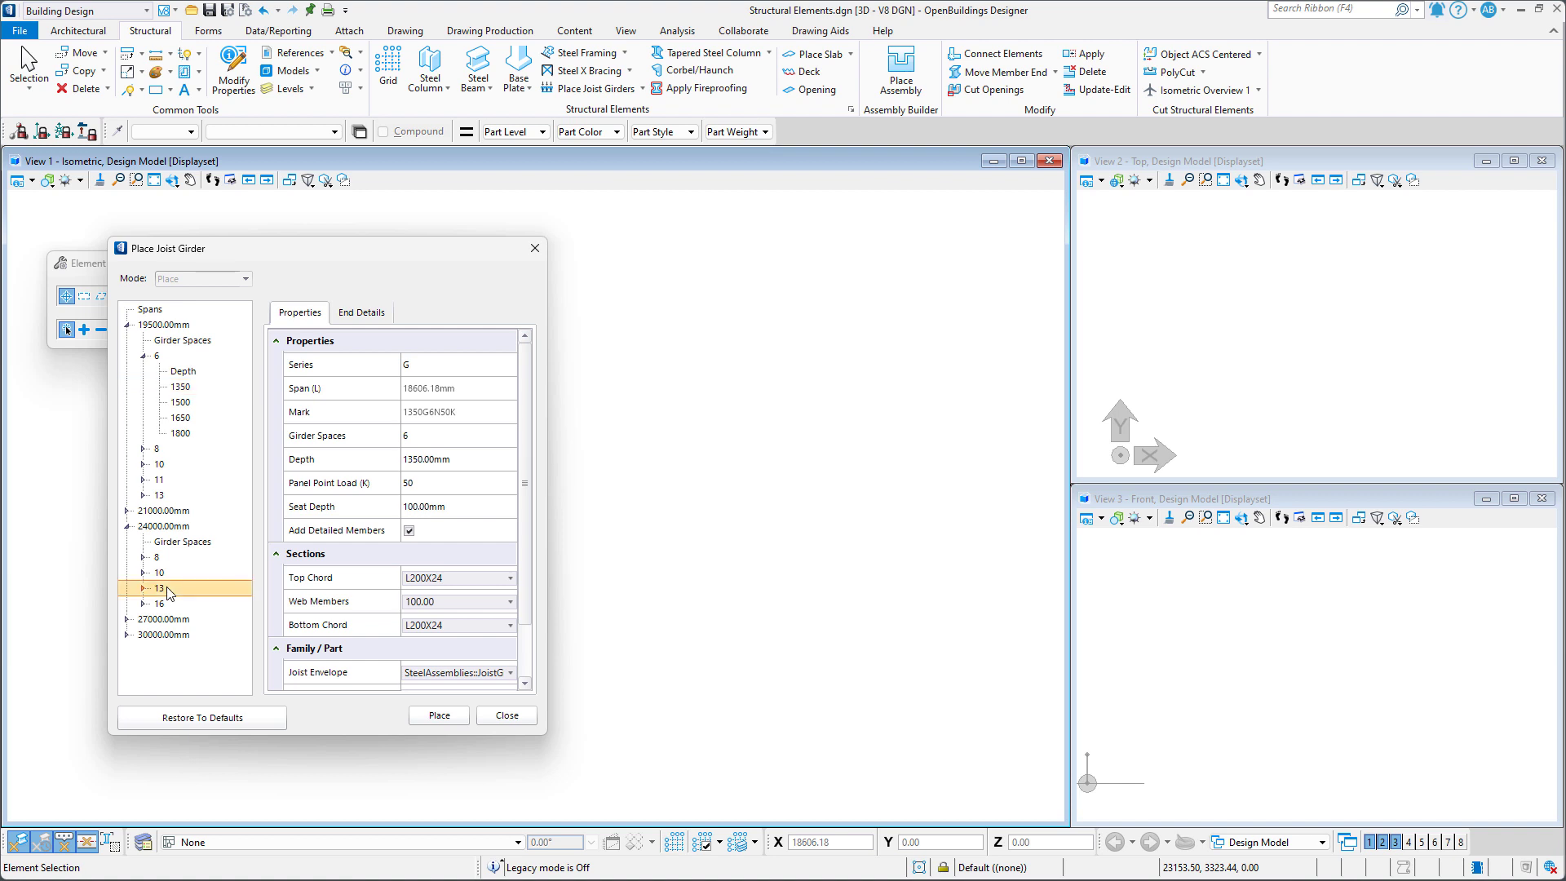
{"action": "left_click", "coordinate": [169, 574]}
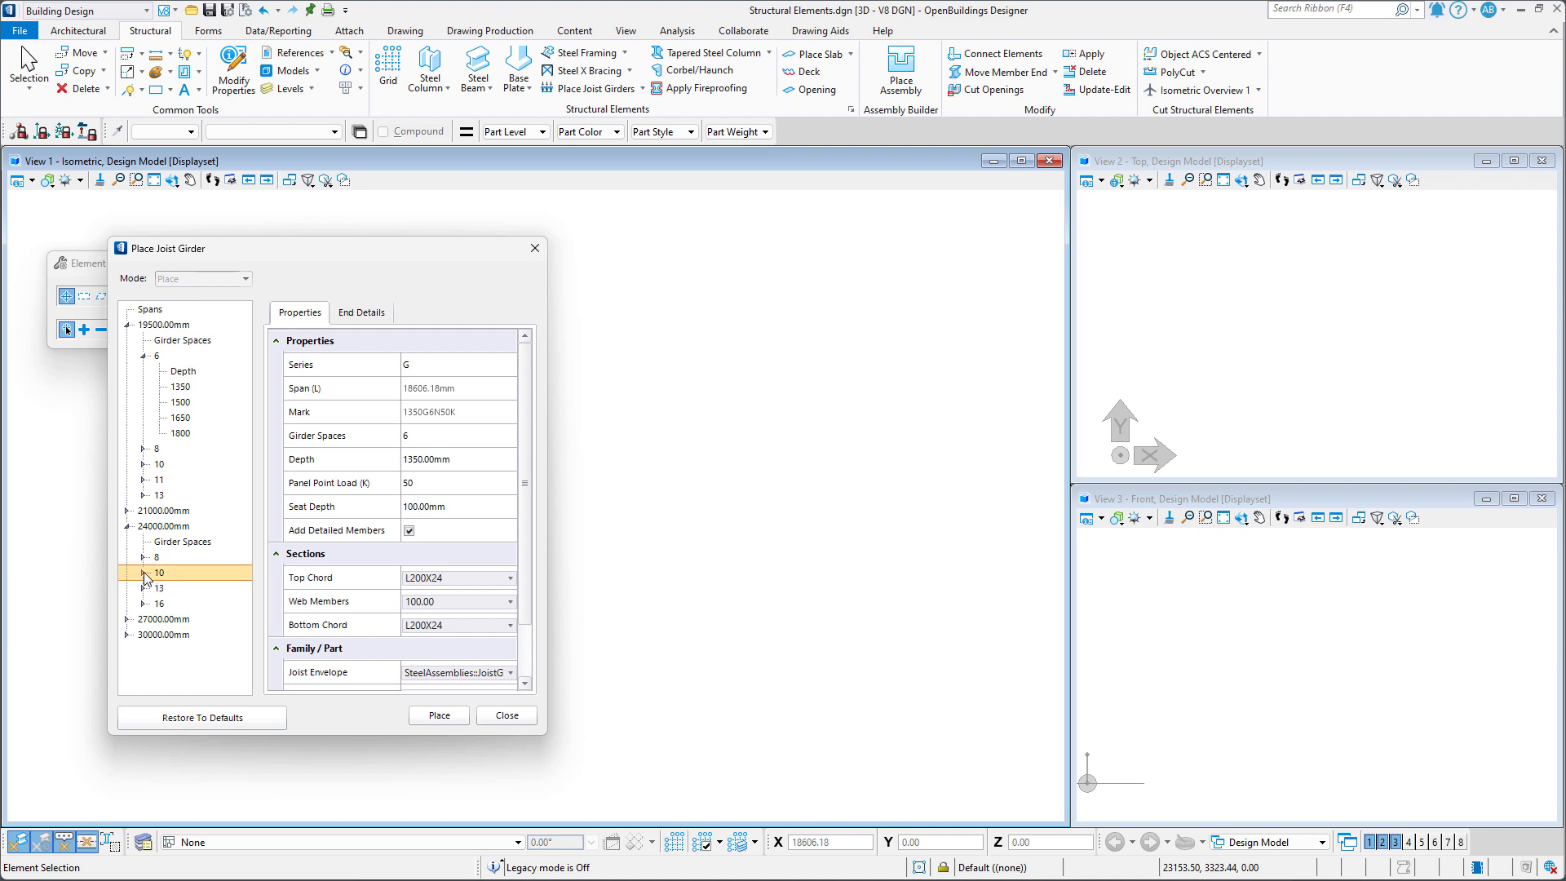
{"action": "left_click", "coordinate": [144, 573]}
{"action": "left_click", "coordinate": [181, 620]}
{"action": "left_click", "coordinate": [183, 637]}
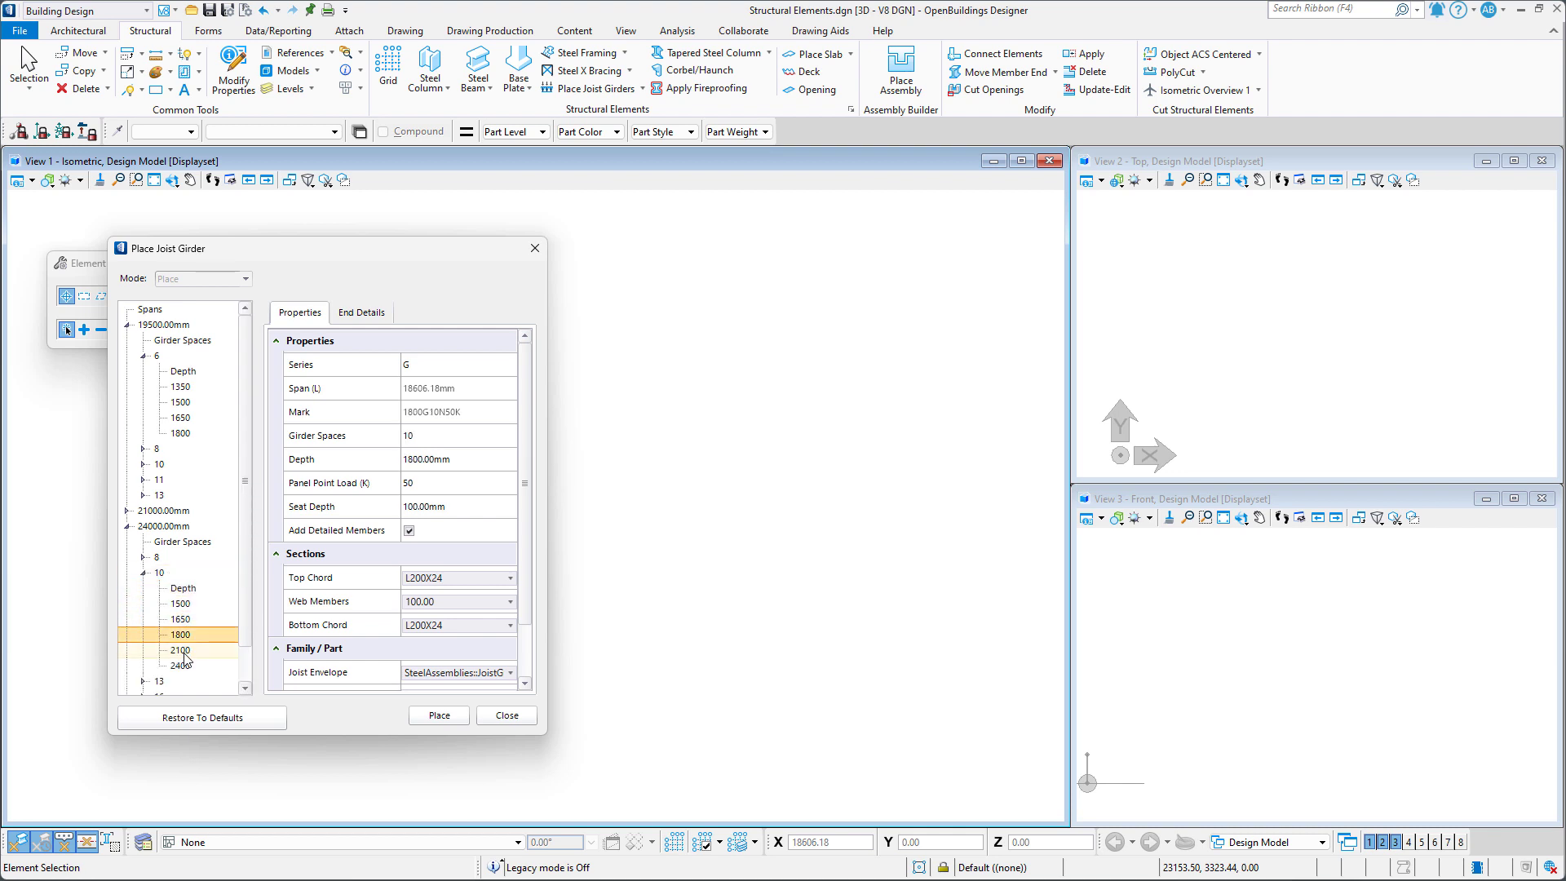
{"action": "left_click", "coordinate": [183, 604]}
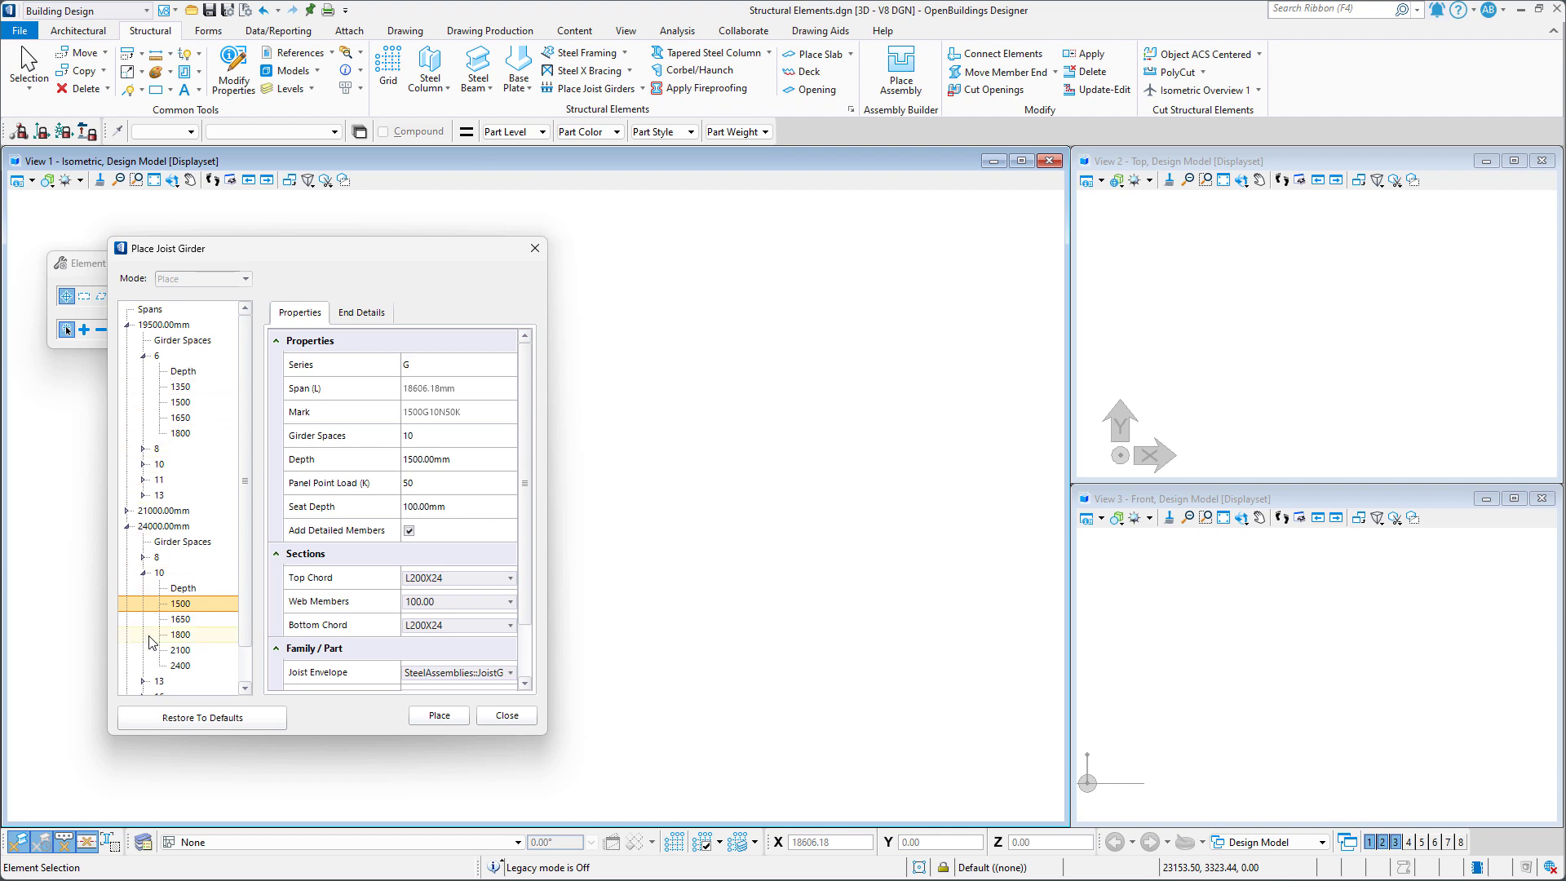
Step: Set the joist girder series to SP
{"action": "left_click", "coordinate": [489, 364]}
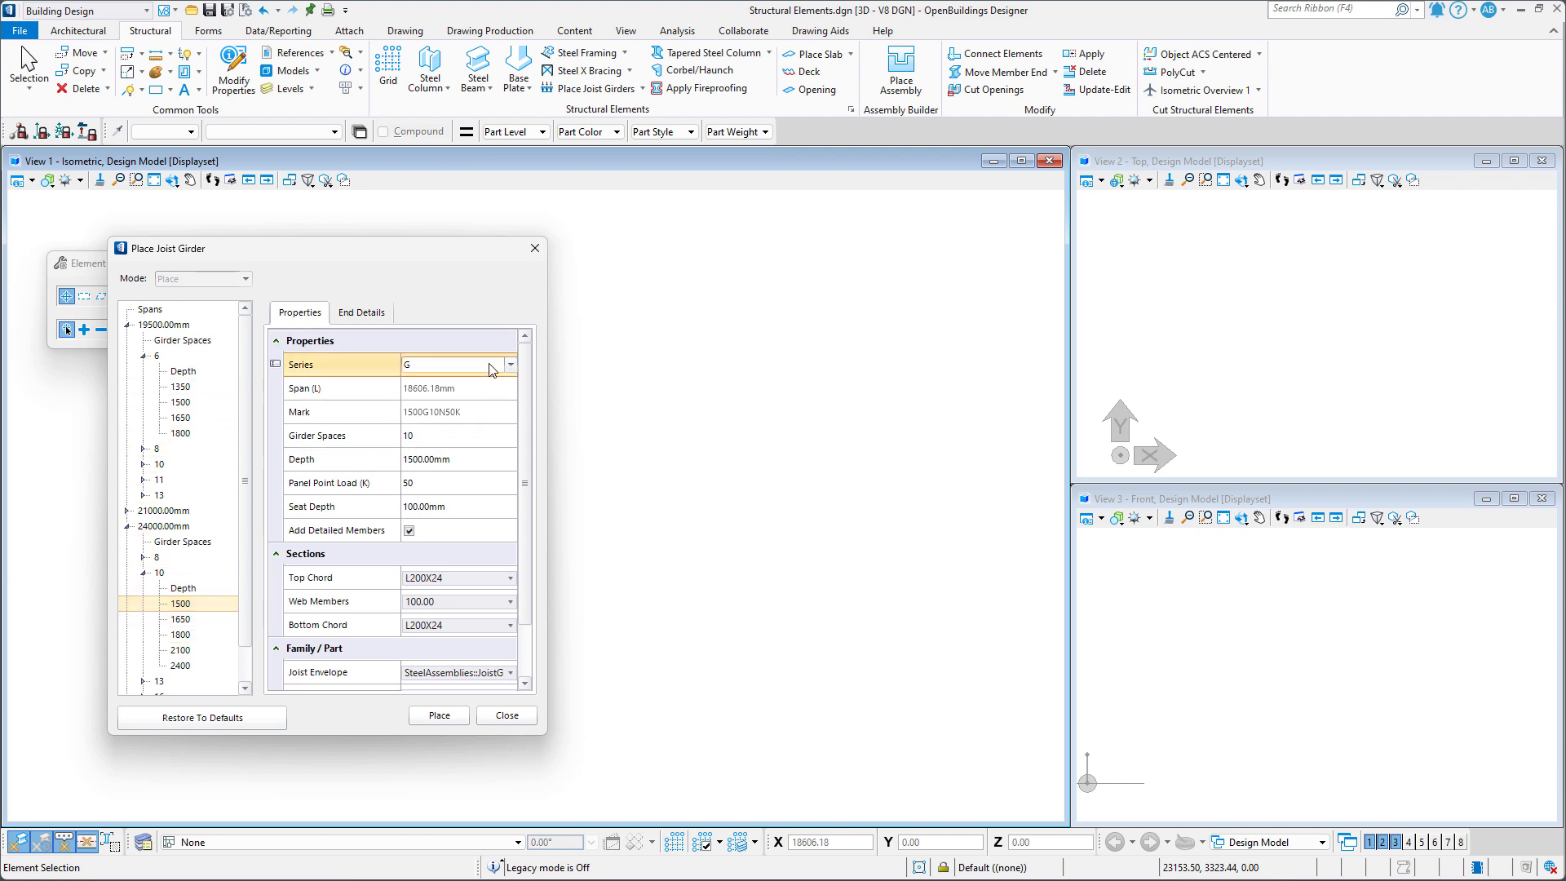
{"action": "left_click", "coordinate": [510, 365]}
{"action": "left_click", "coordinate": [494, 395]}
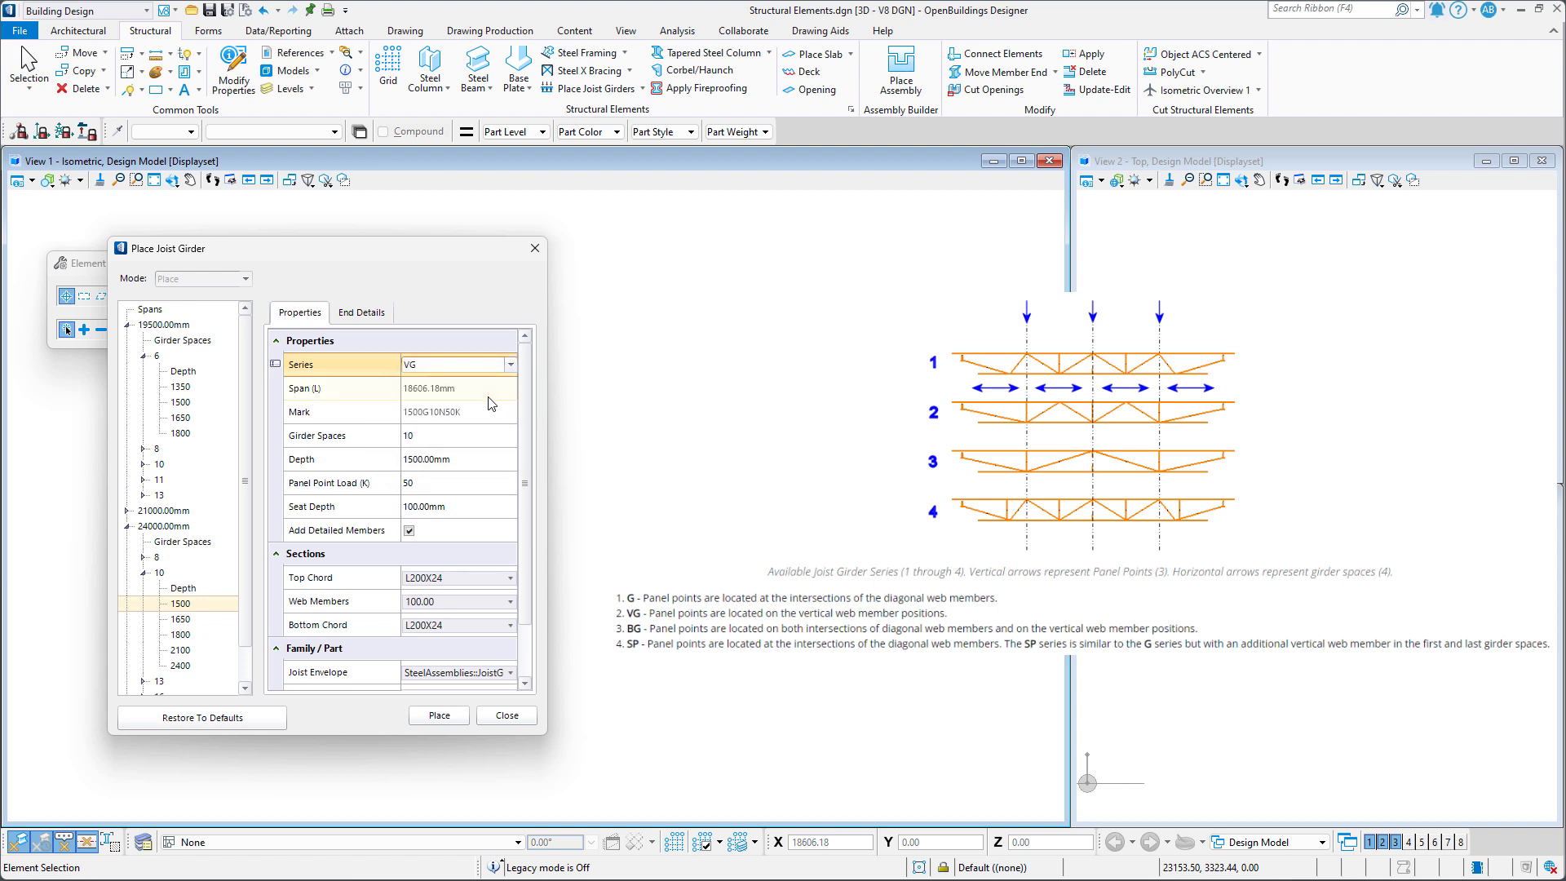
{"action": "left_click", "coordinate": [510, 365]}
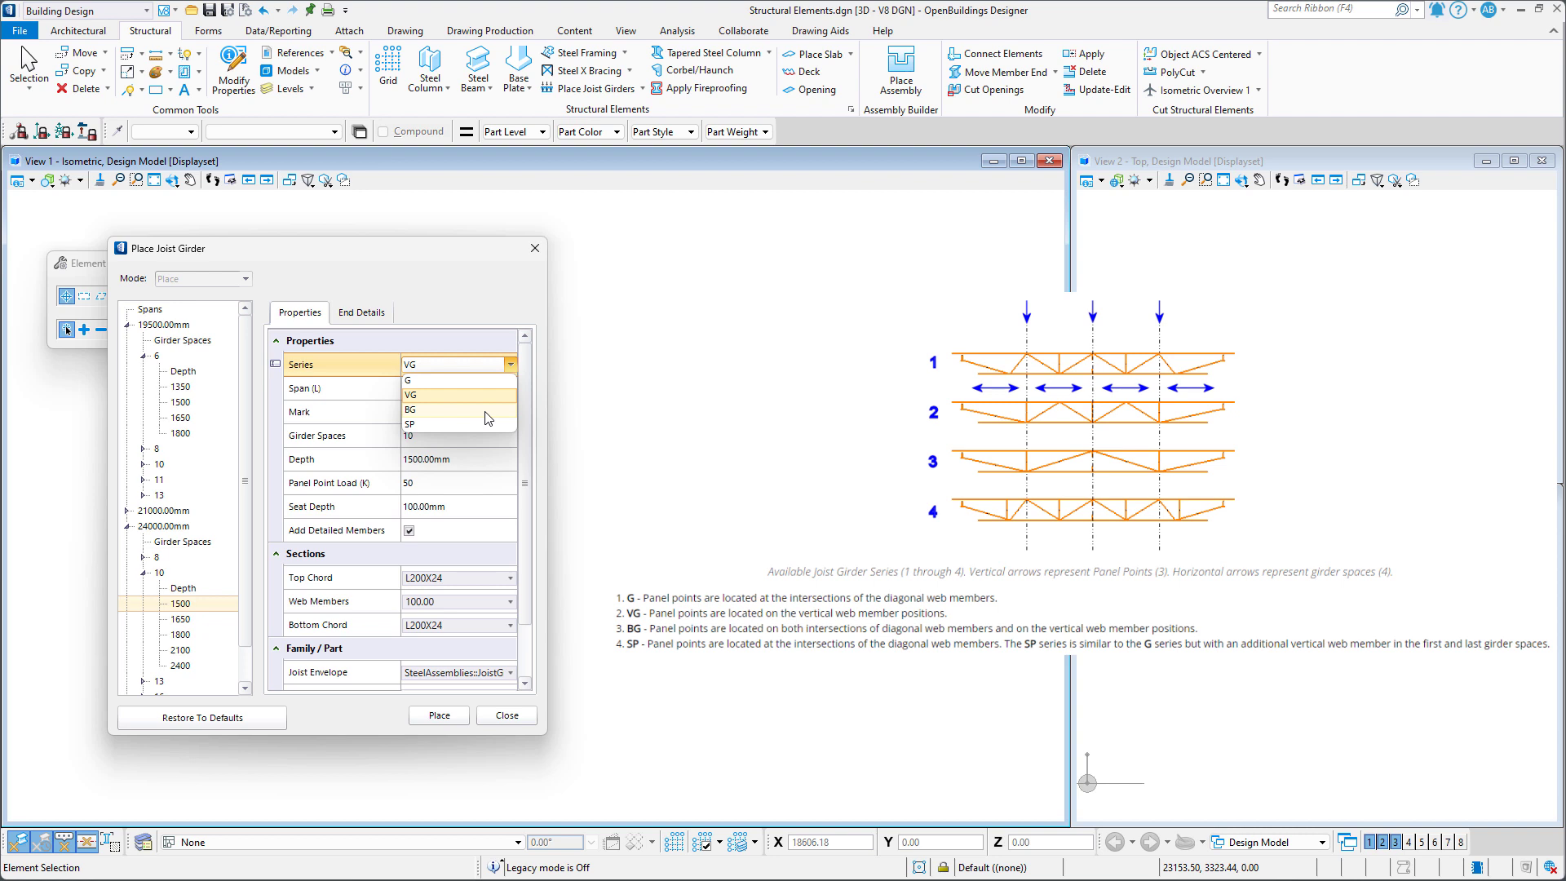
{"action": "left_click", "coordinate": [486, 411]}
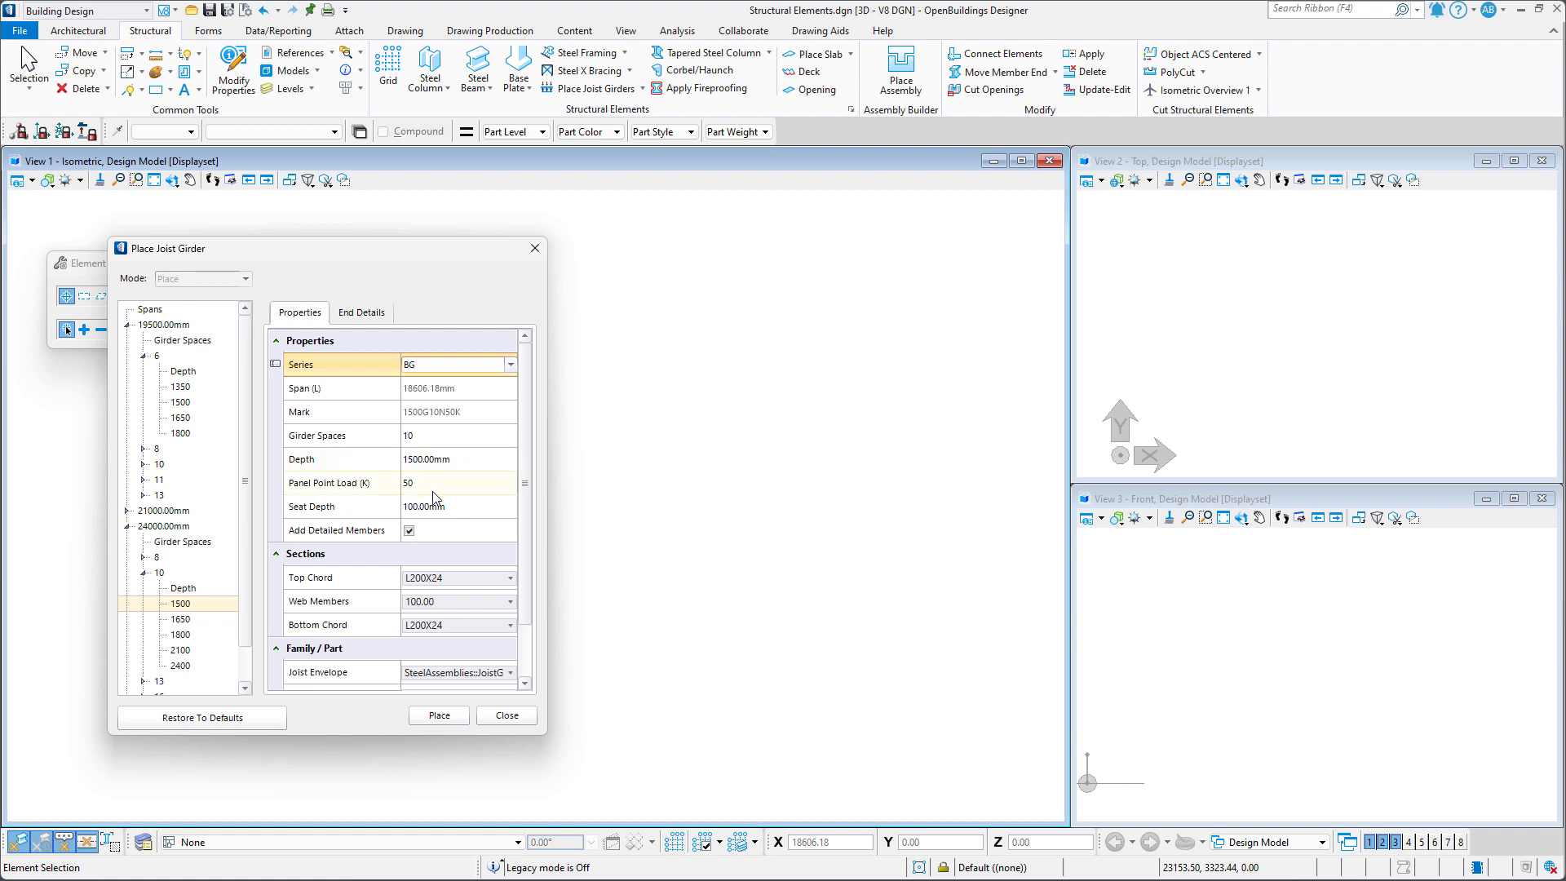
{"action": "key", "text": "s"}
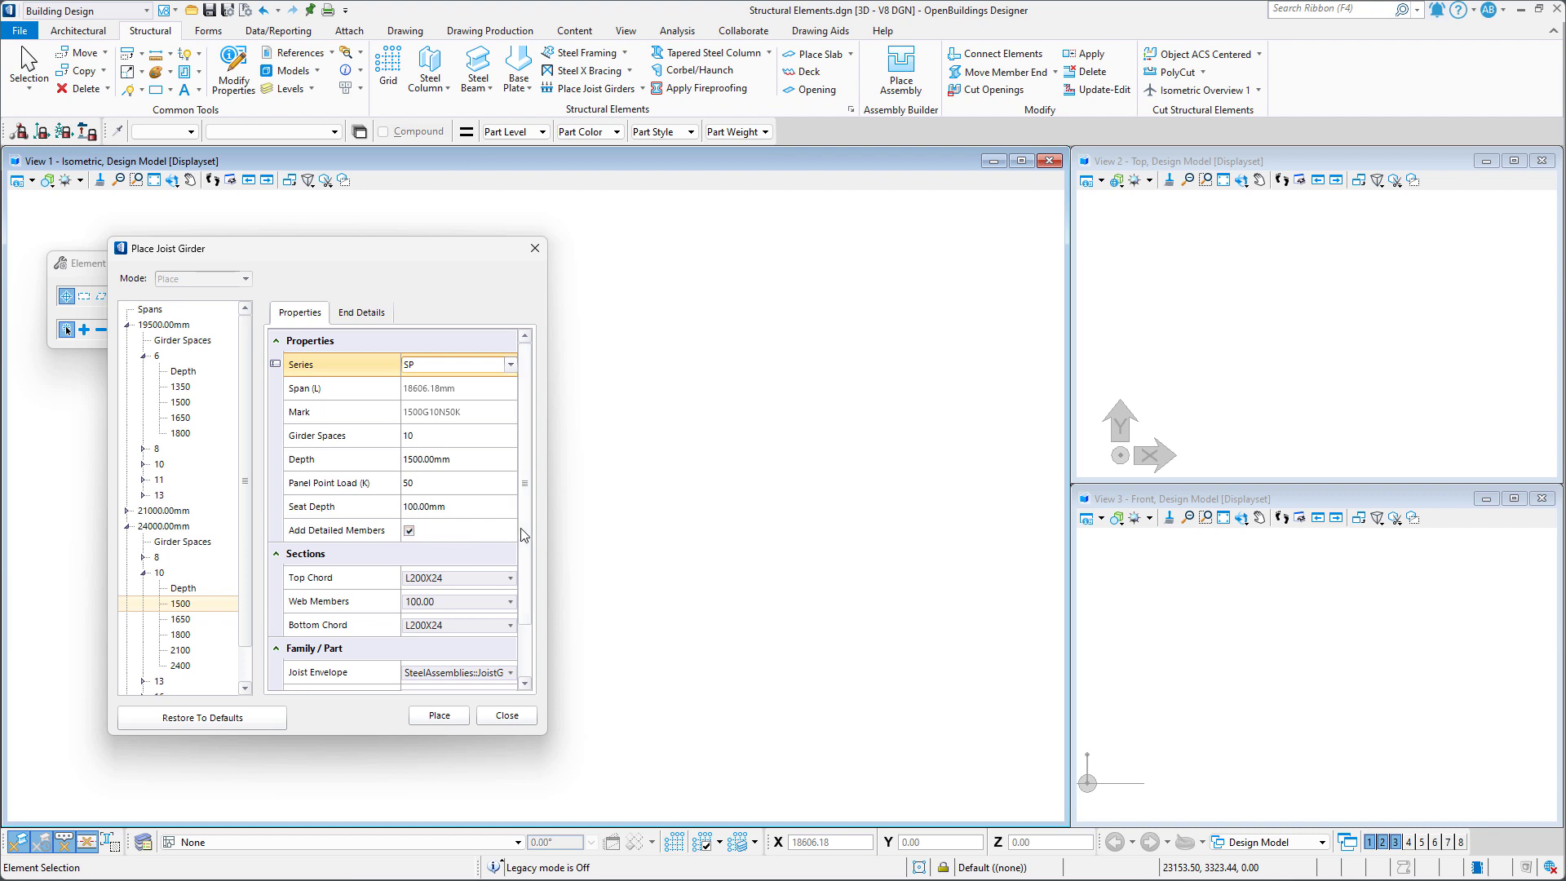
Step: Keep L200X24 as the top chord section and bring up the End Details settings
{"action": "left_click_drag", "start_coordinate": [525, 522], "coordinate": [514, 610]}
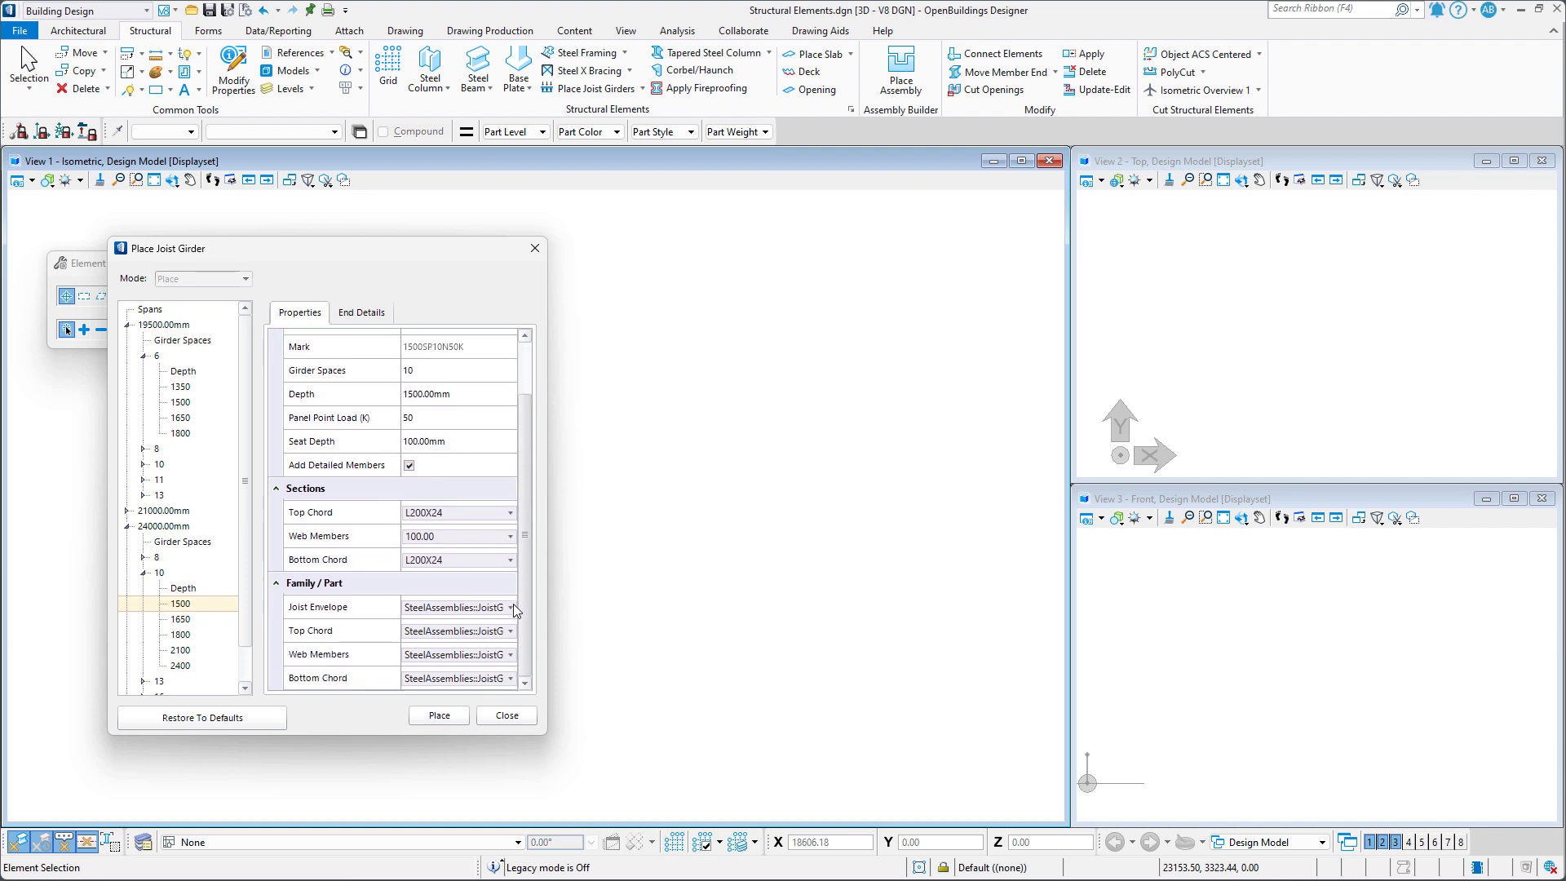
{"action": "left_click", "coordinate": [507, 513]}
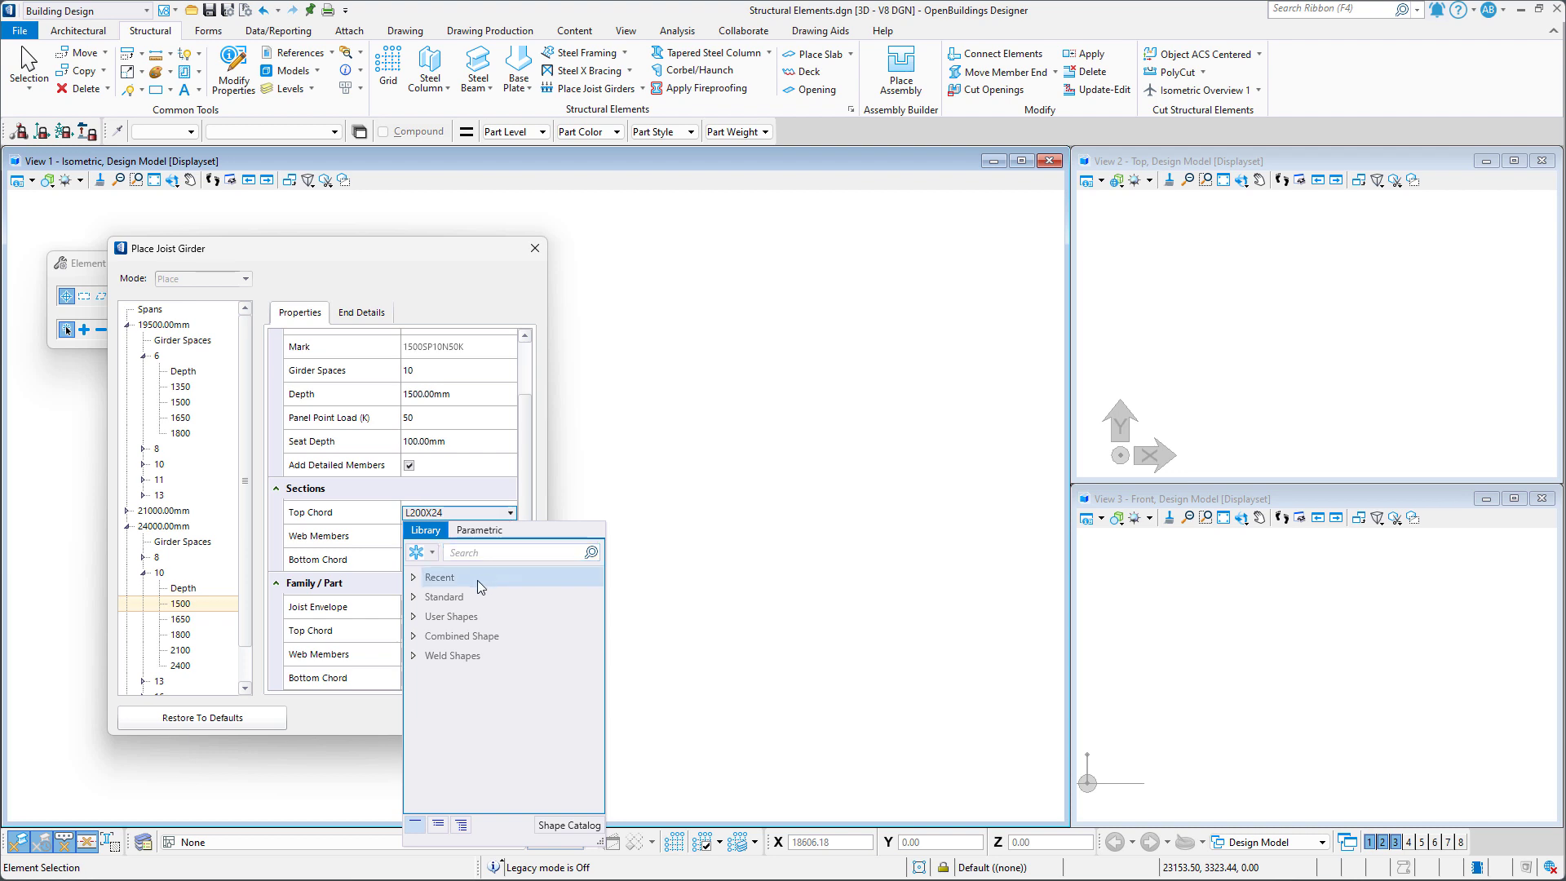
{"action": "left_click", "coordinate": [507, 513]}
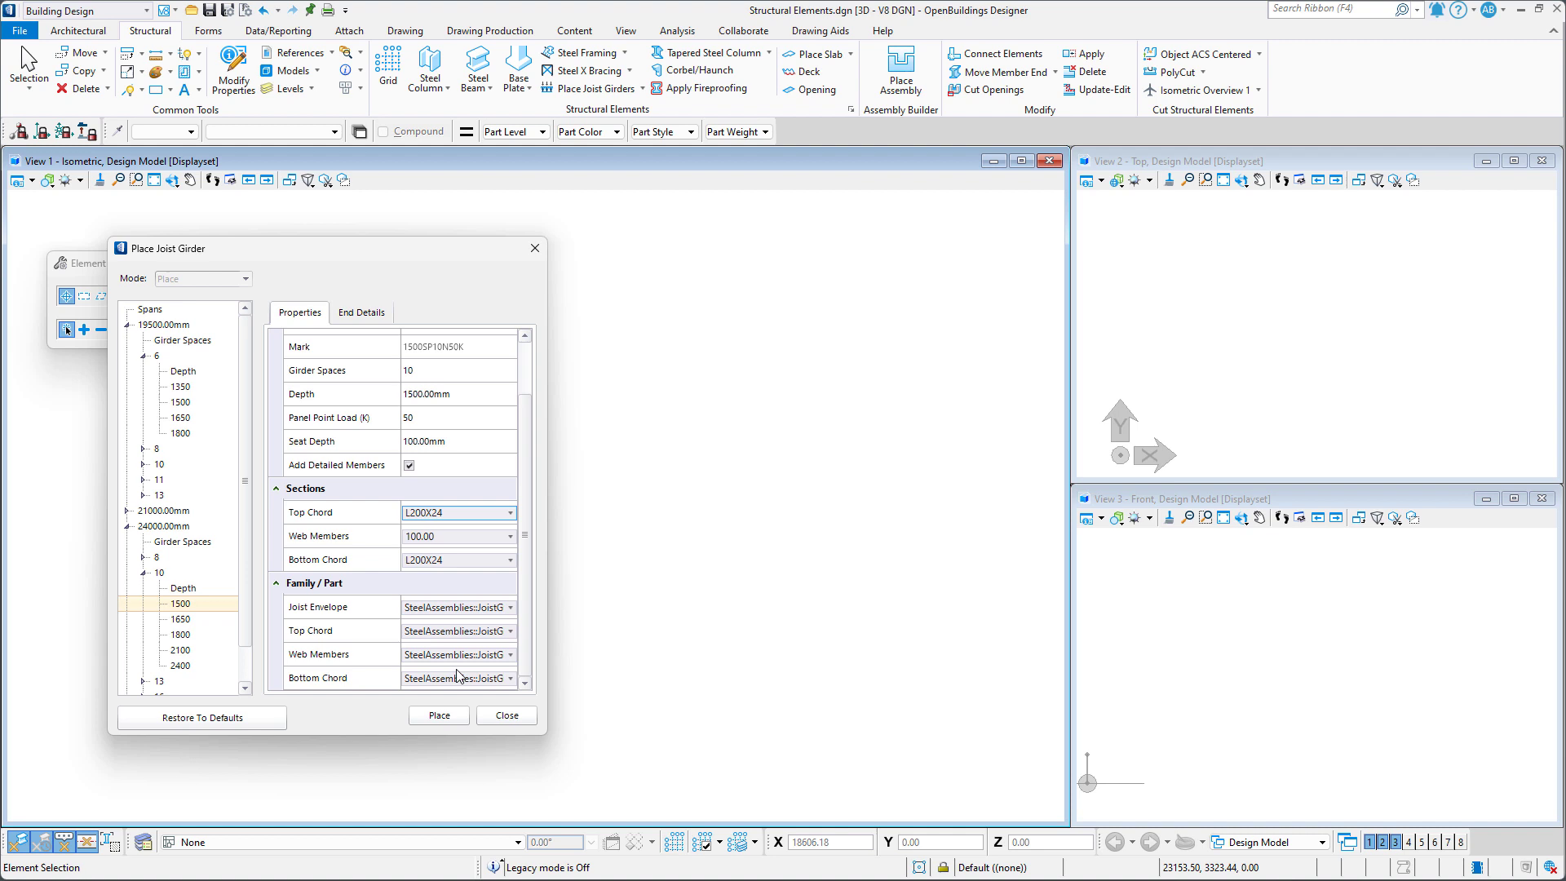
{"action": "left_click", "coordinate": [368, 313]}
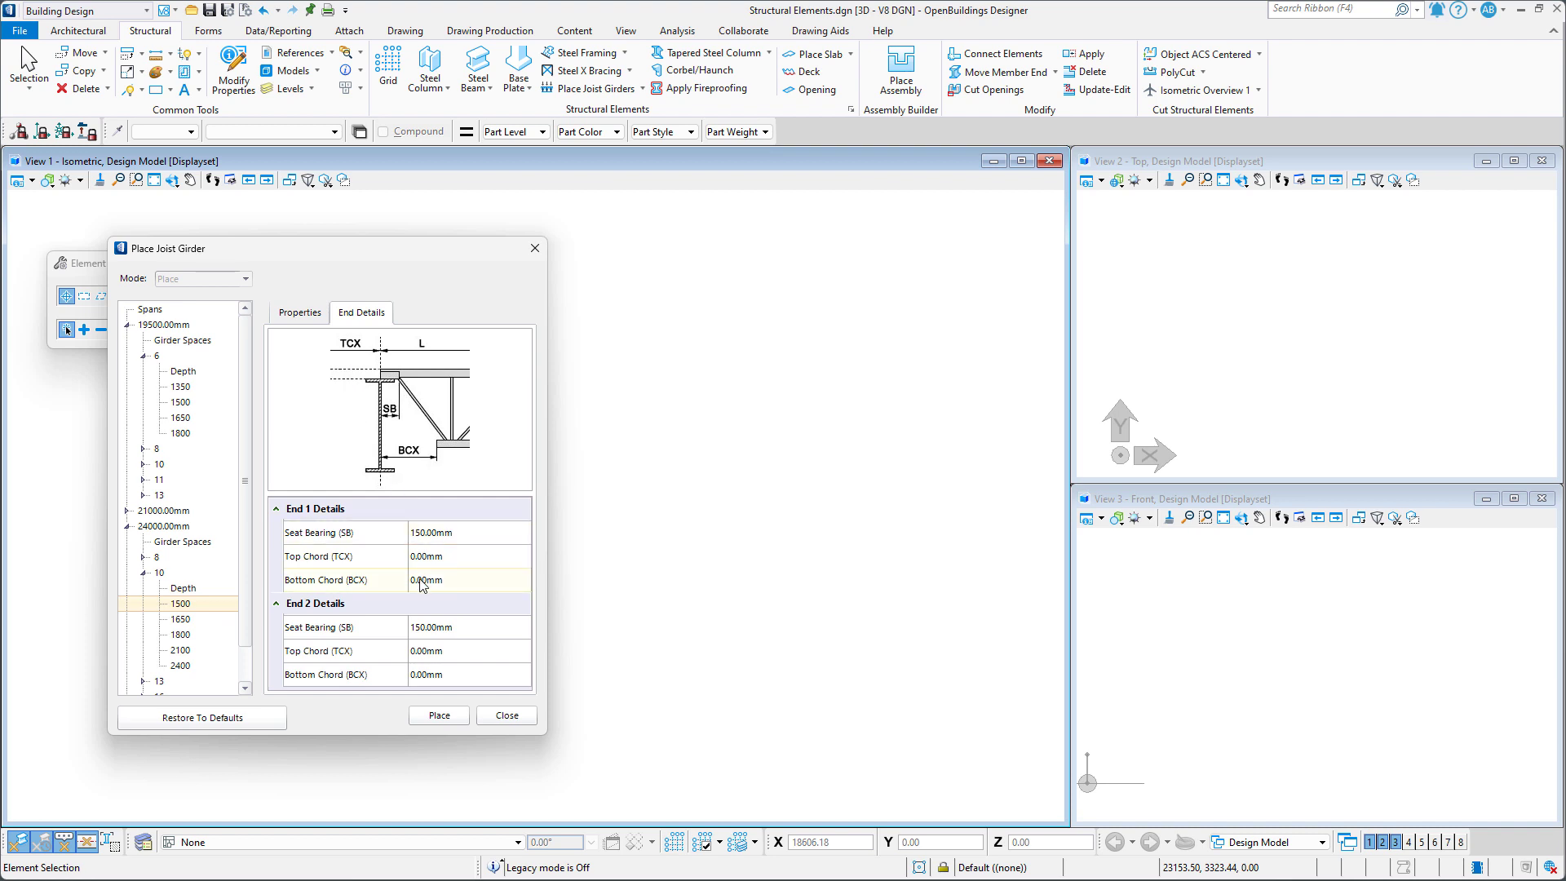
Step: Give both girder ends a 500mm bottom chord extension and confirm placement
{"action": "left_click", "coordinate": [450, 580]}
{"action": "type", "text": "50"}
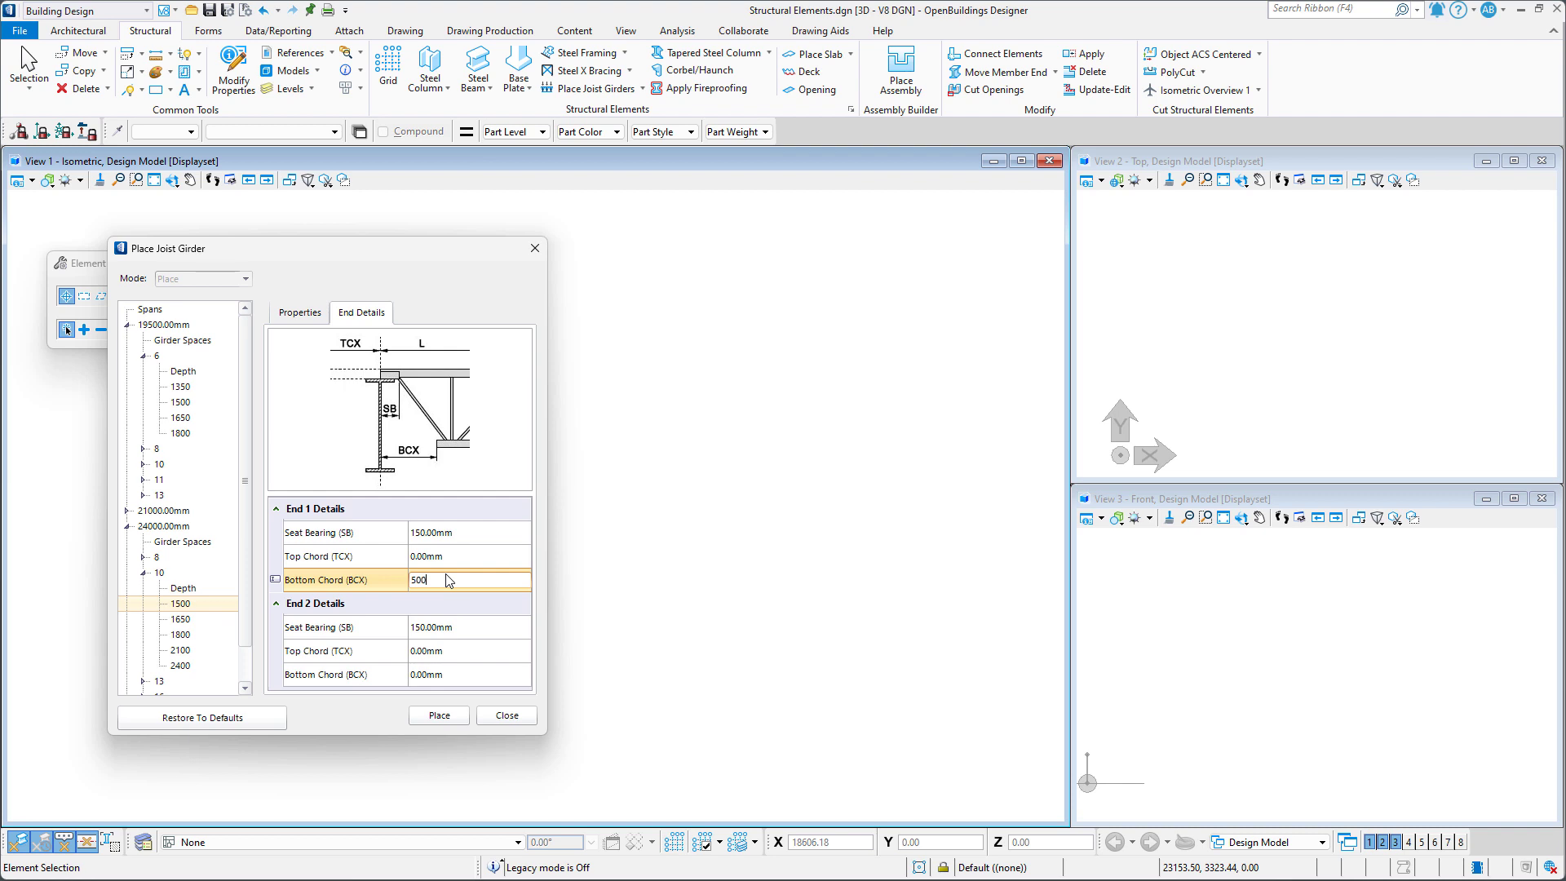
{"action": "type", "text": "0"}
{"action": "left_click", "coordinate": [429, 673]}
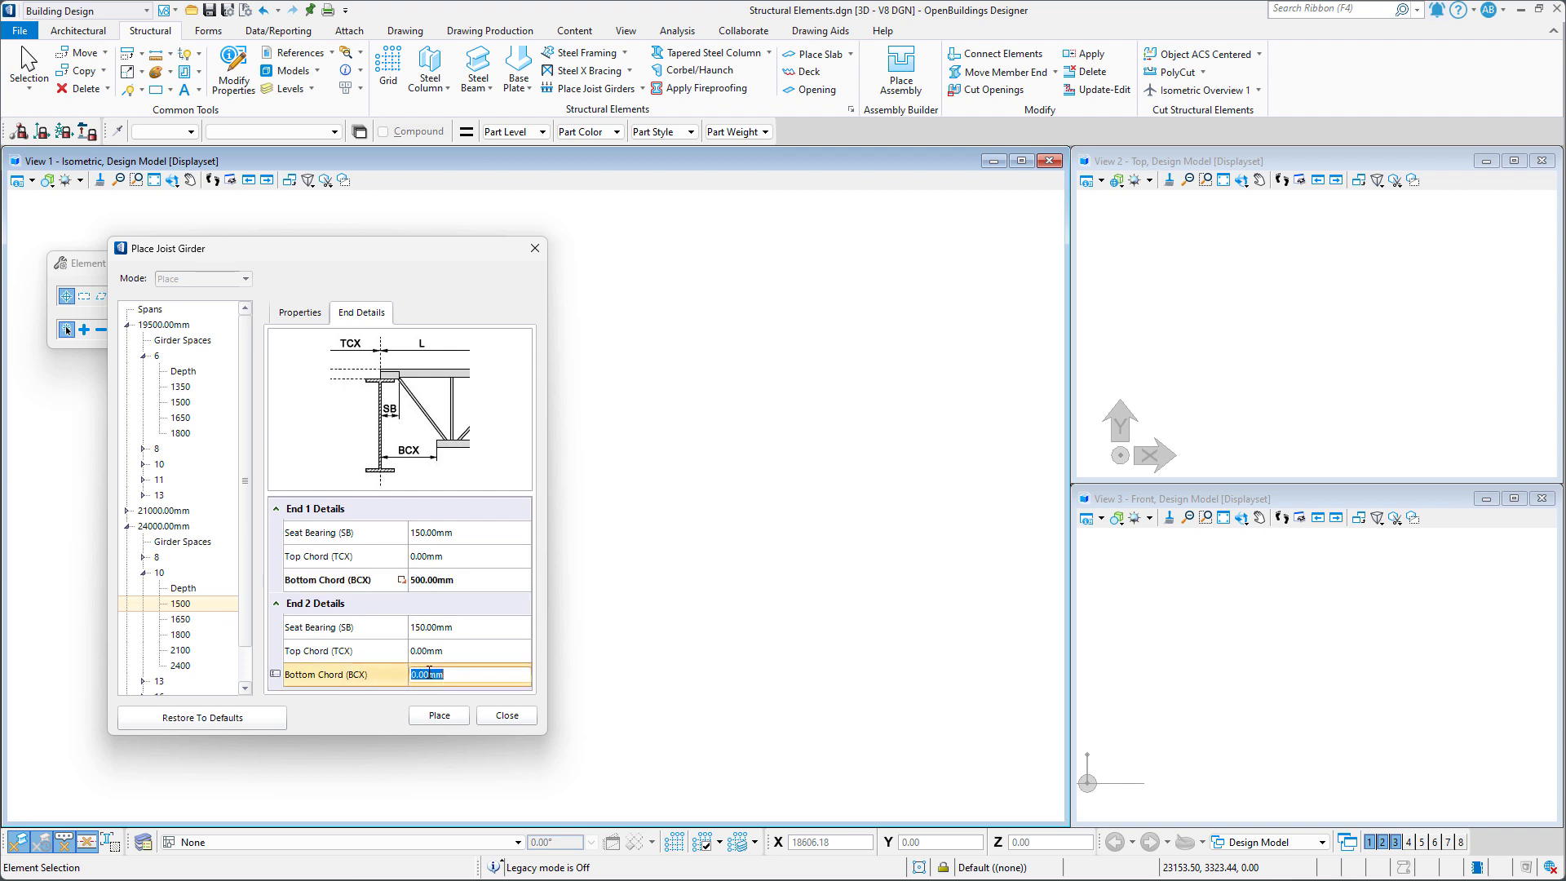
{"action": "type", "text": "500"}
{"action": "left_click", "coordinate": [481, 659]}
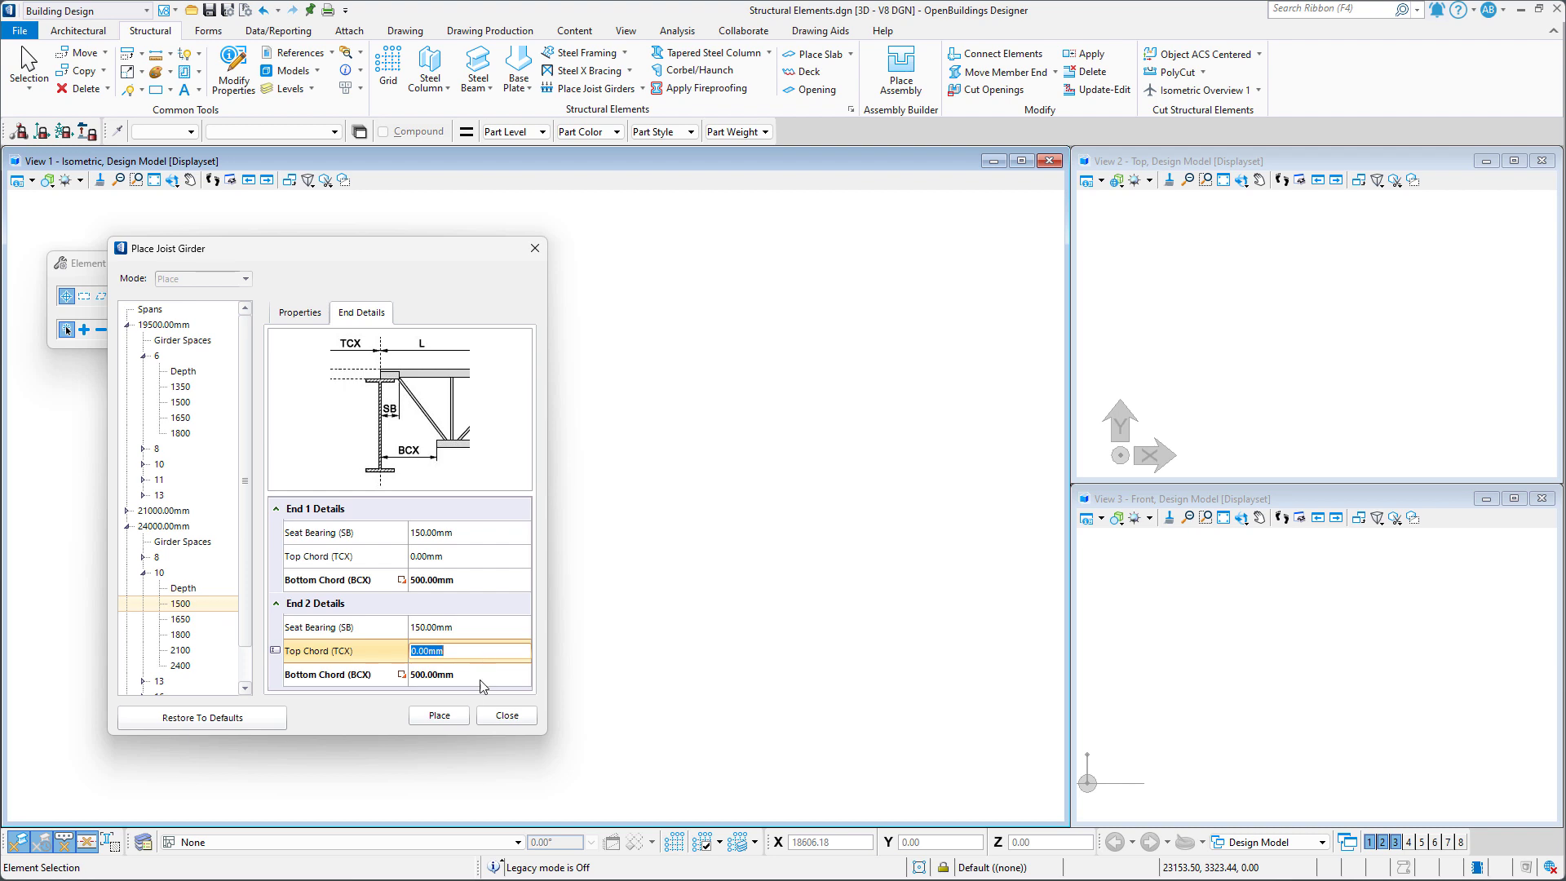
{"action": "left_click", "coordinate": [463, 716]}
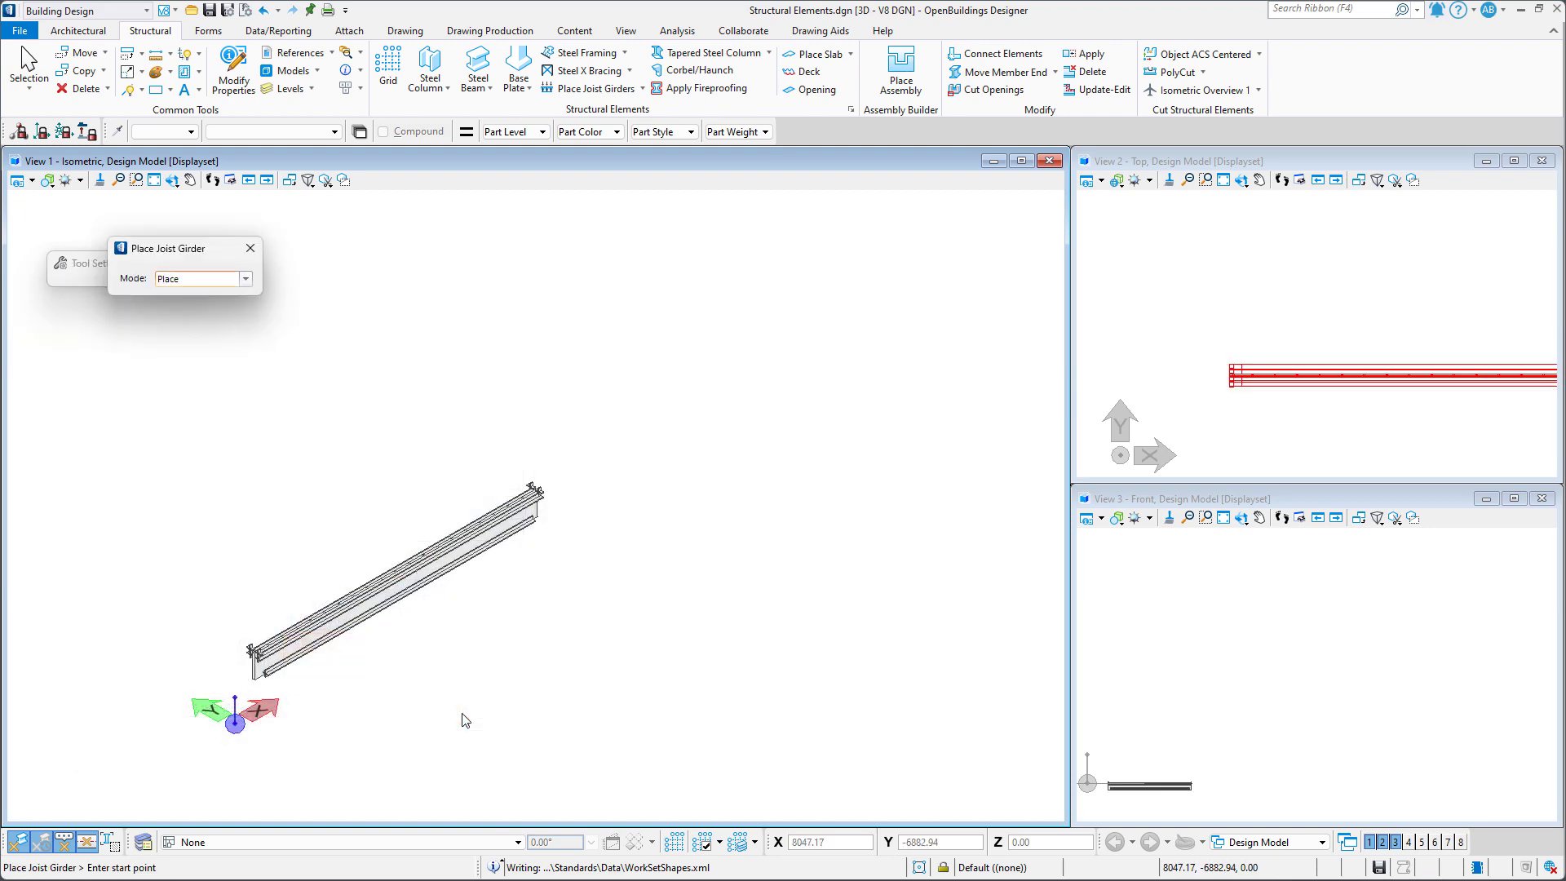
Step: Place the girder, tilt the view flatter around it, and end the placement tool
{"action": "scroll", "coordinate": [252, 685], "scroll_direction": "up", "scroll_amount": 3}
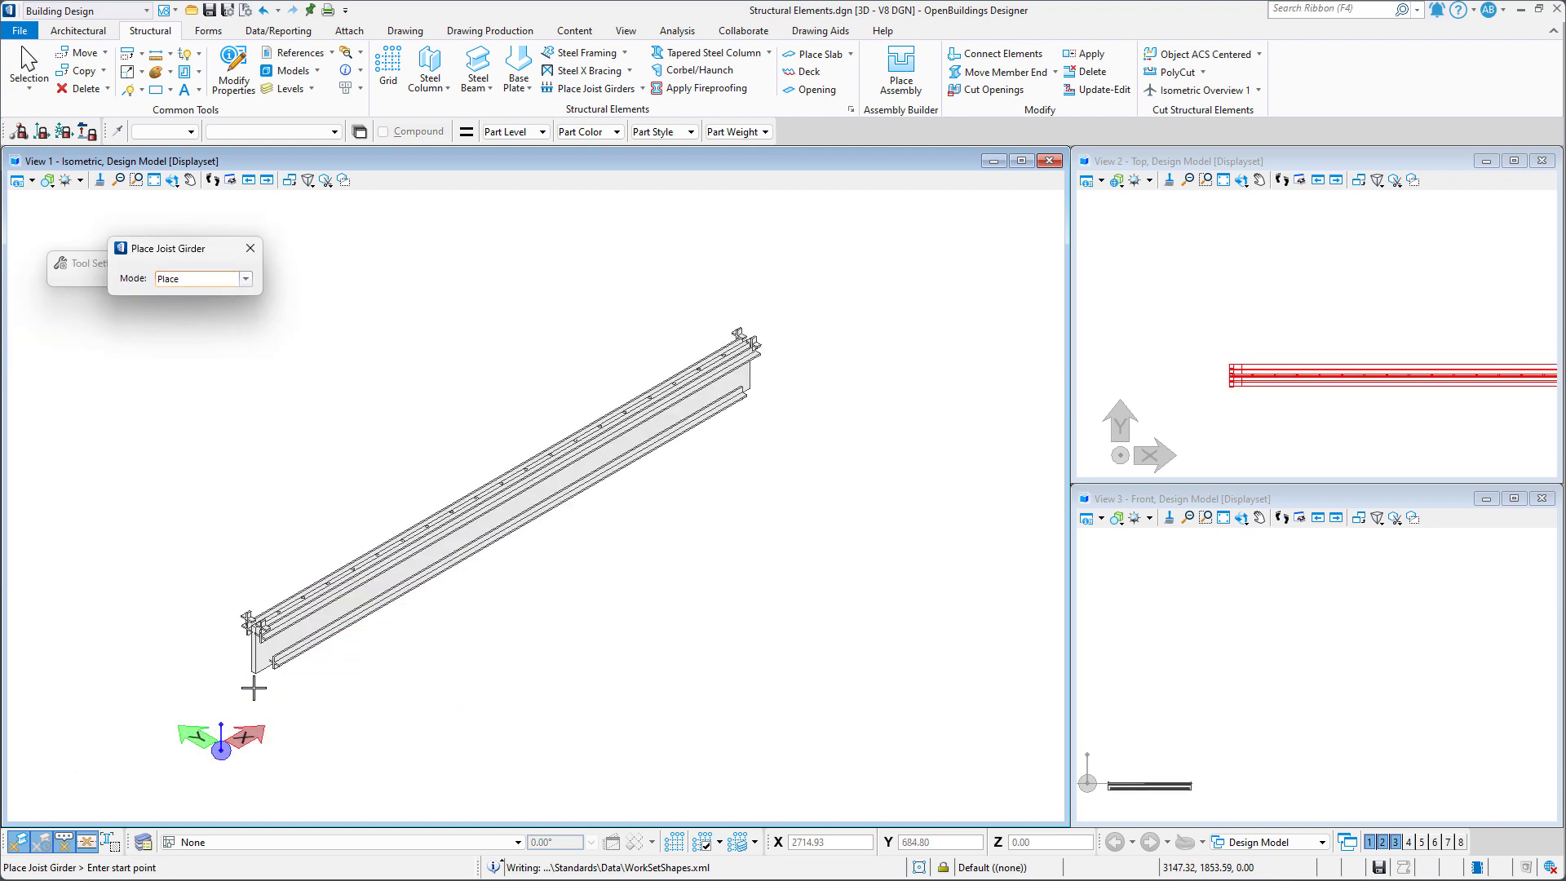
{"action": "scroll", "coordinate": [459, 685], "scroll_direction": "down", "scroll_amount": 1}
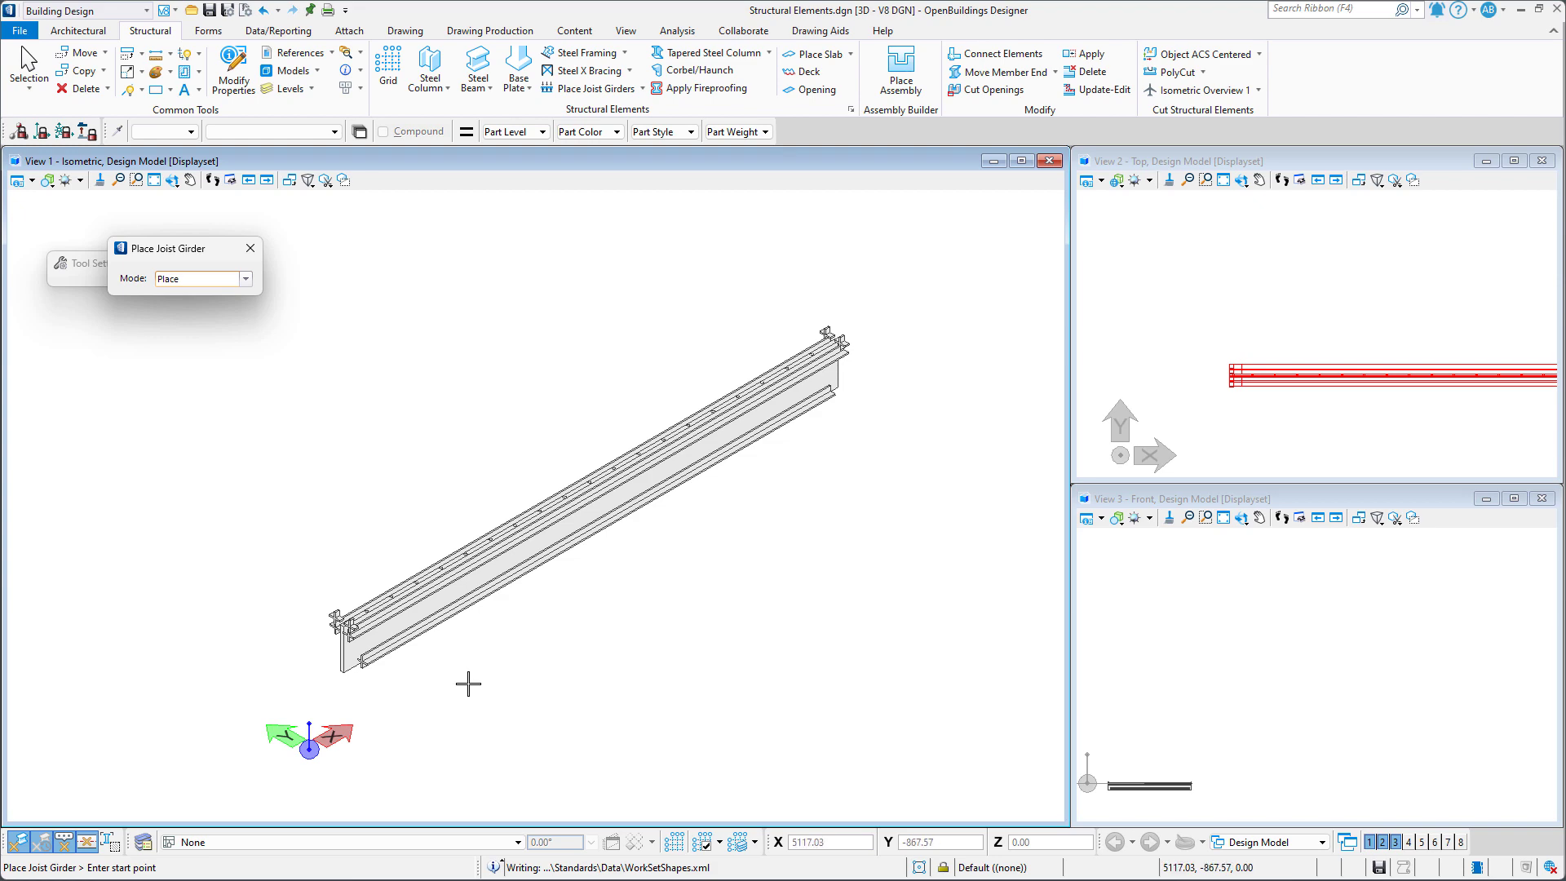
{"action": "middle_click_drag", "start_coordinate": [464, 689], "coordinate": [395, 633], "text": "shift"}
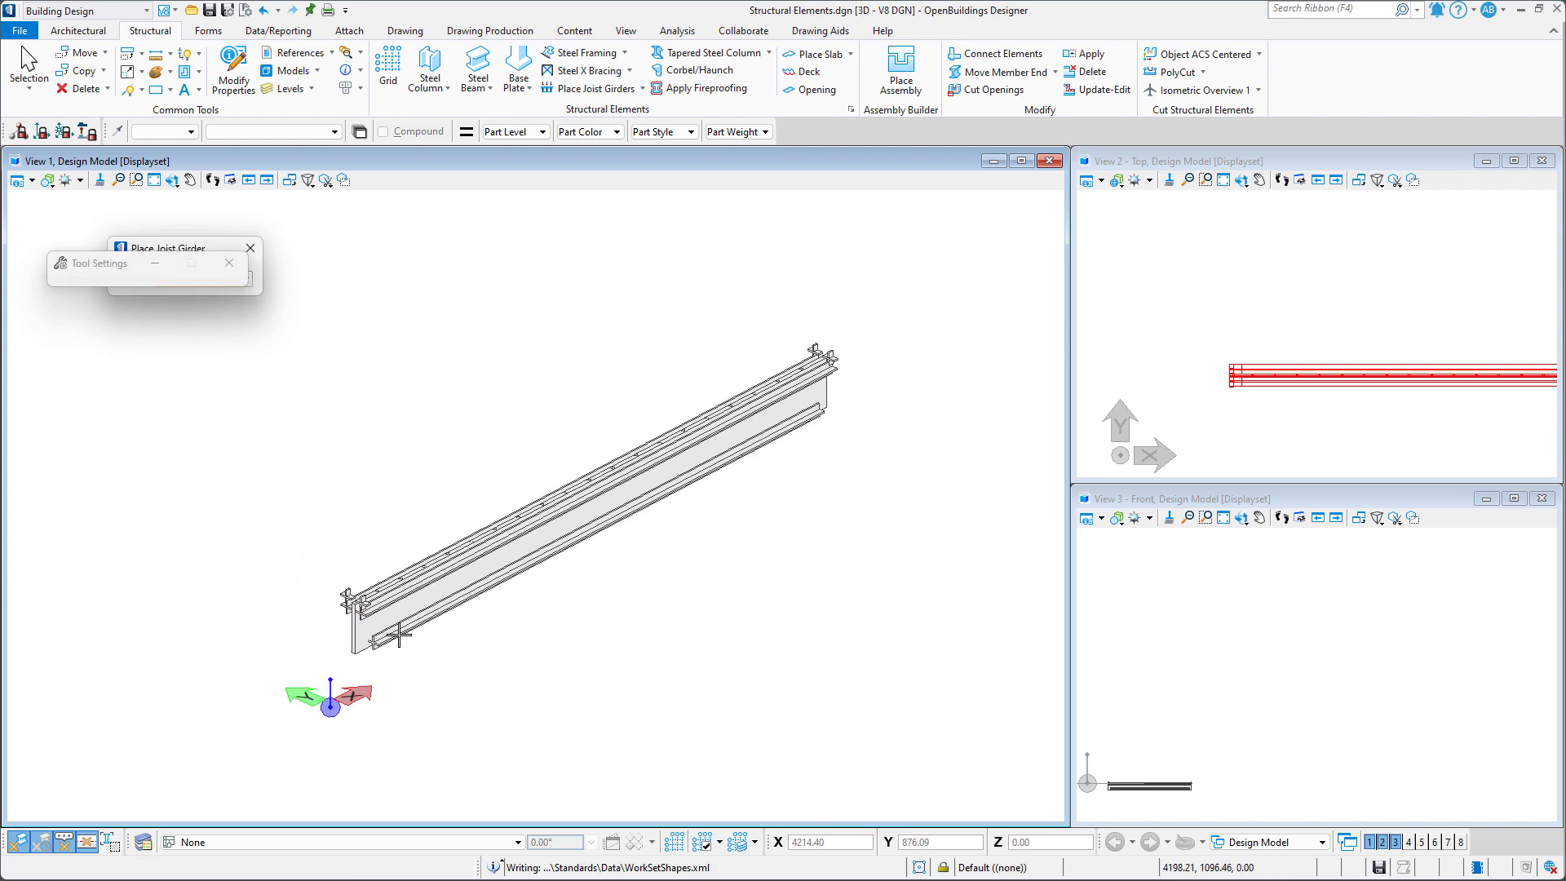
{"action": "scroll", "coordinate": [394, 636], "scroll_direction": "up", "scroll_amount": 2}
{"action": "key", "text": "Escape"}
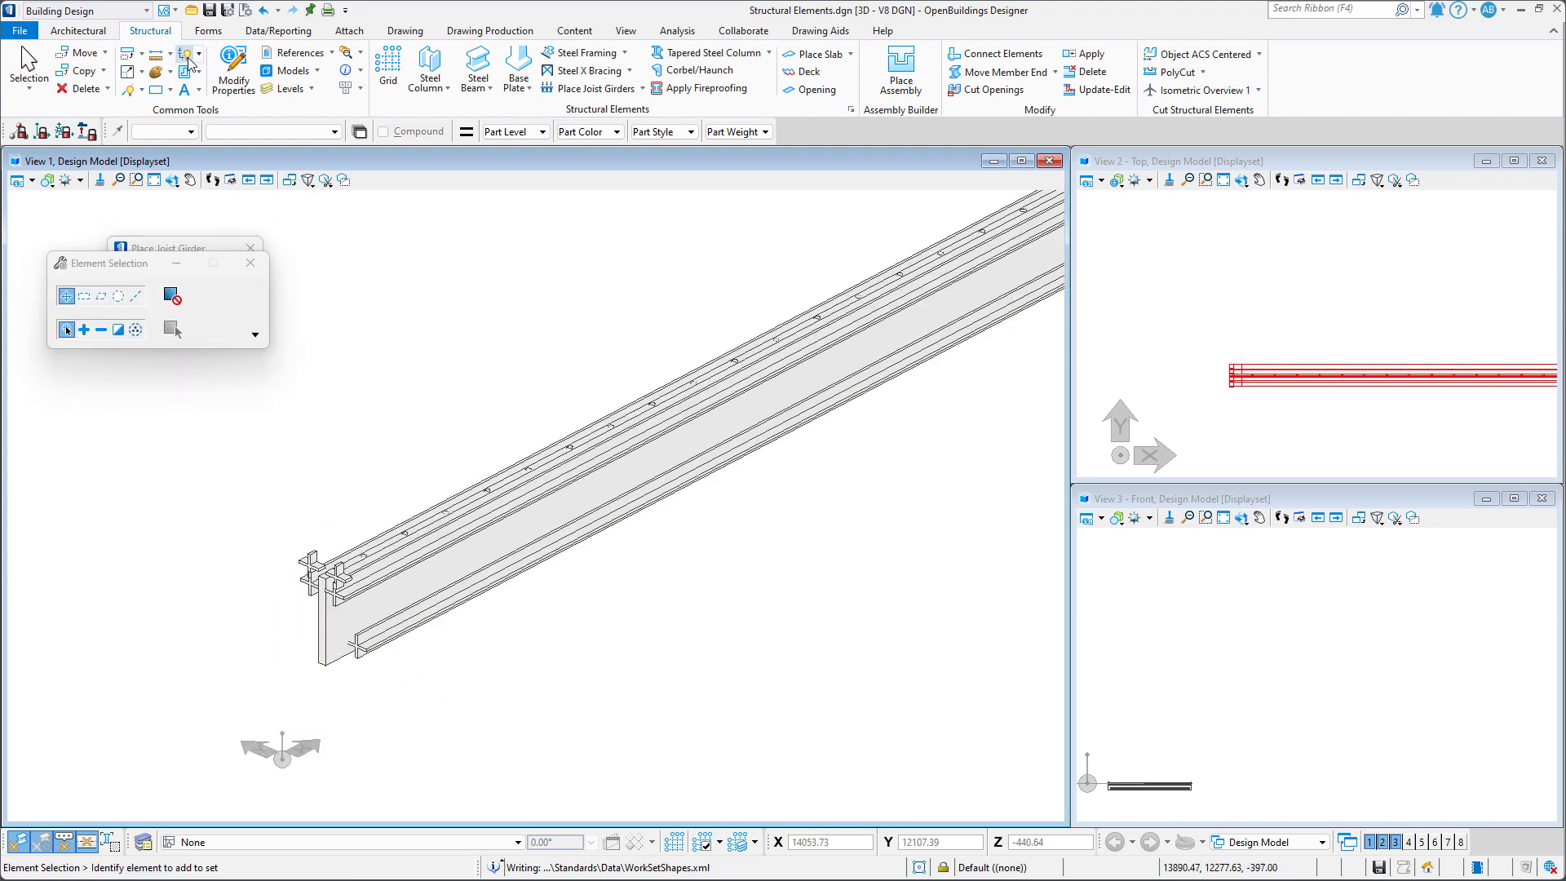
Step: Use Drop Element to break the girder into chord and web members, then clear the selection
{"action": "left_click", "coordinate": [199, 54]}
{"action": "left_click", "coordinate": [210, 76]}
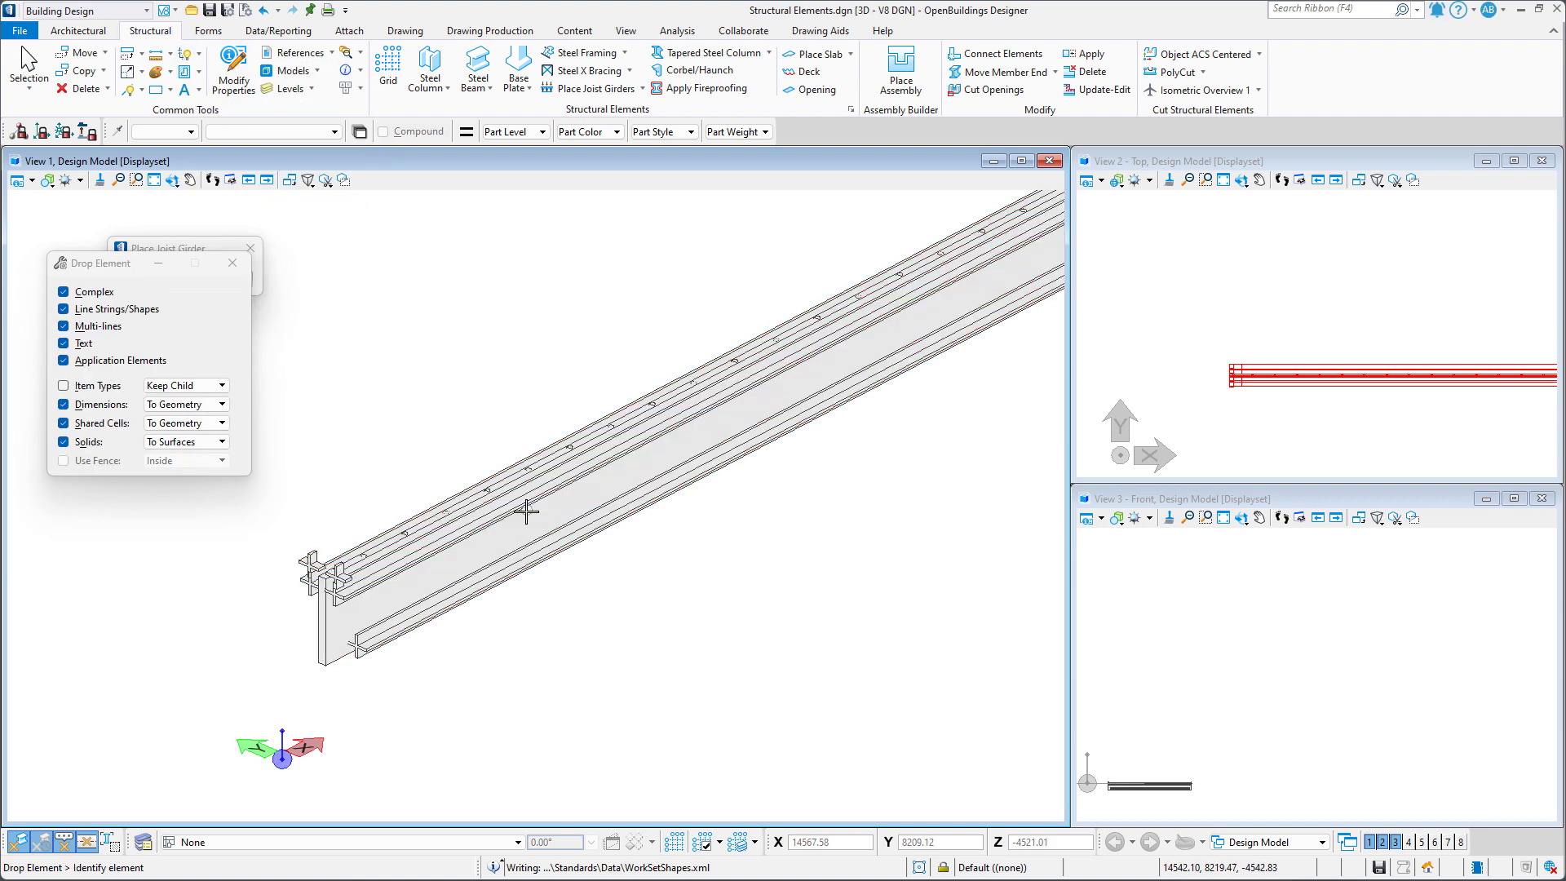
{"action": "left_click", "coordinate": [526, 512]}
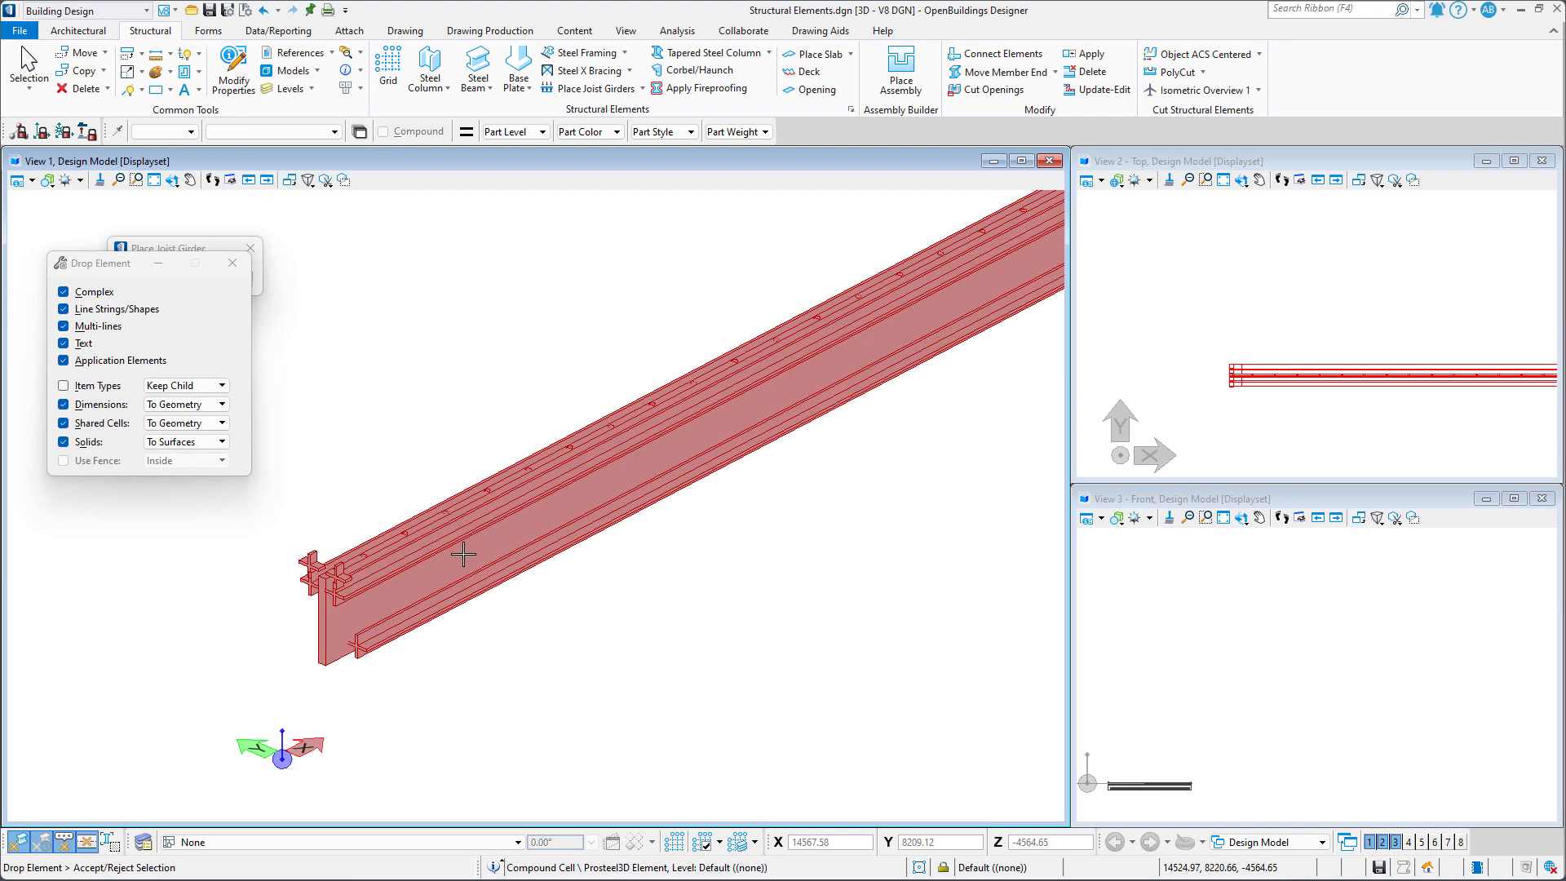
{"action": "left_click", "coordinate": [579, 663]}
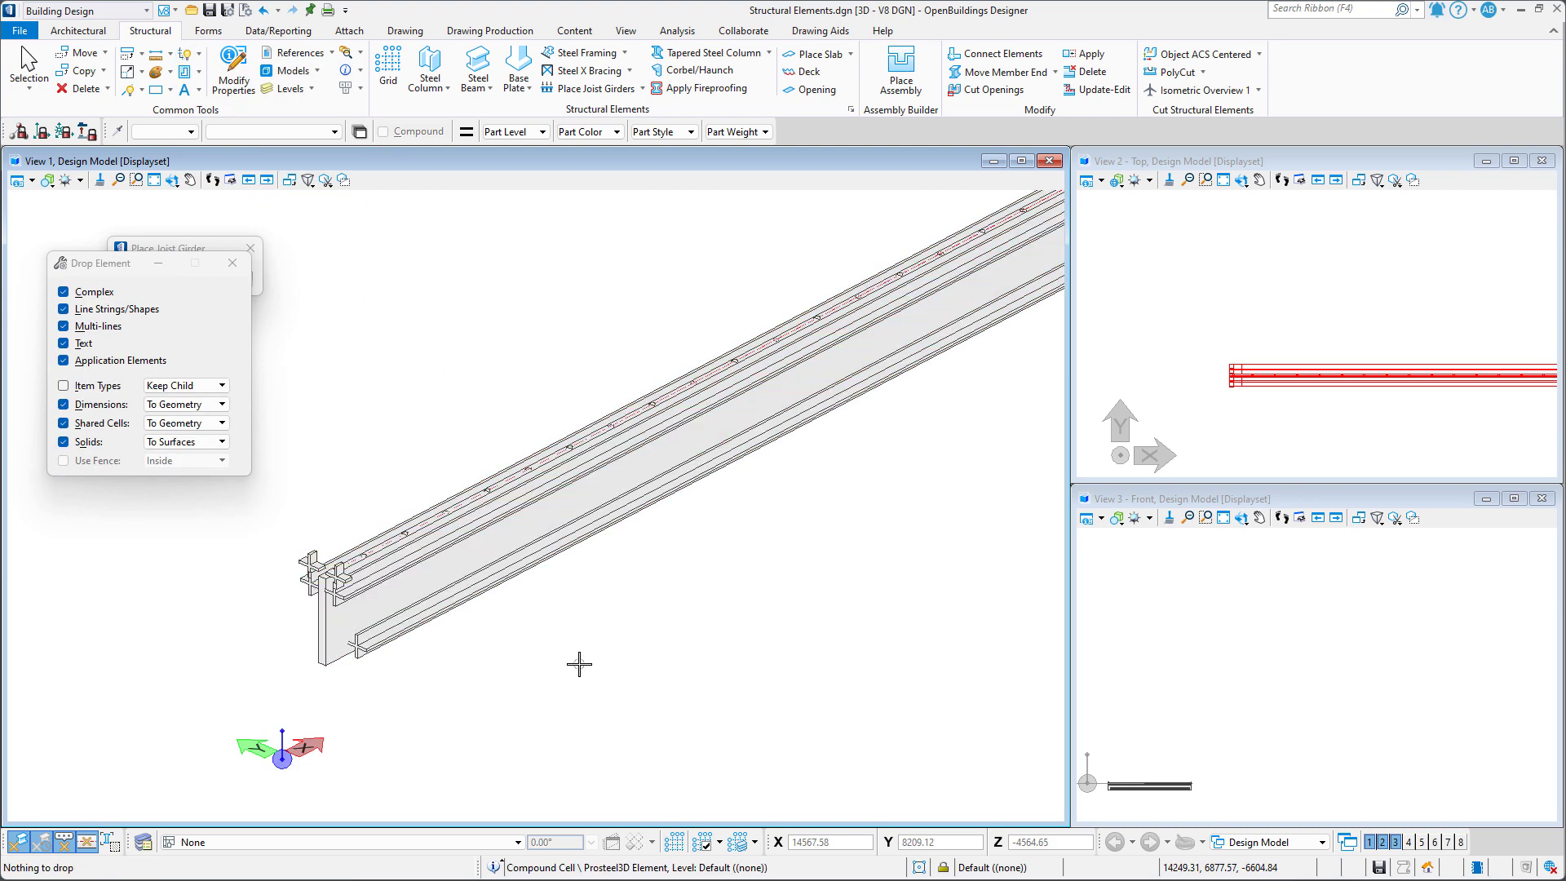
{"action": "left_click", "coordinate": [29, 58]}
{"action": "left_click", "coordinate": [172, 329]}
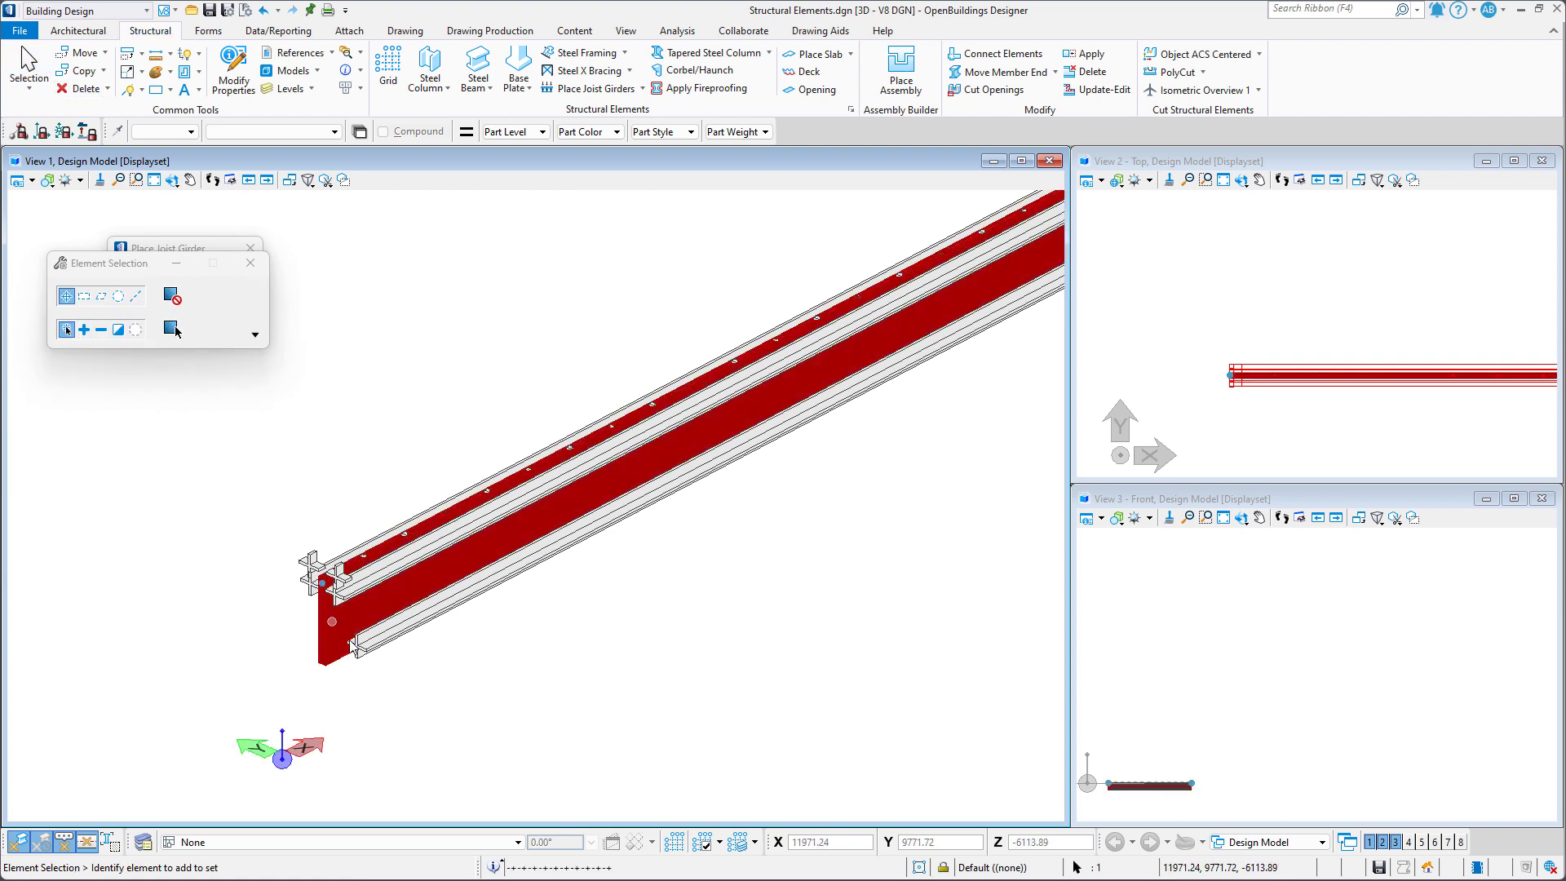
{"action": "left_click", "coordinate": [620, 712]}
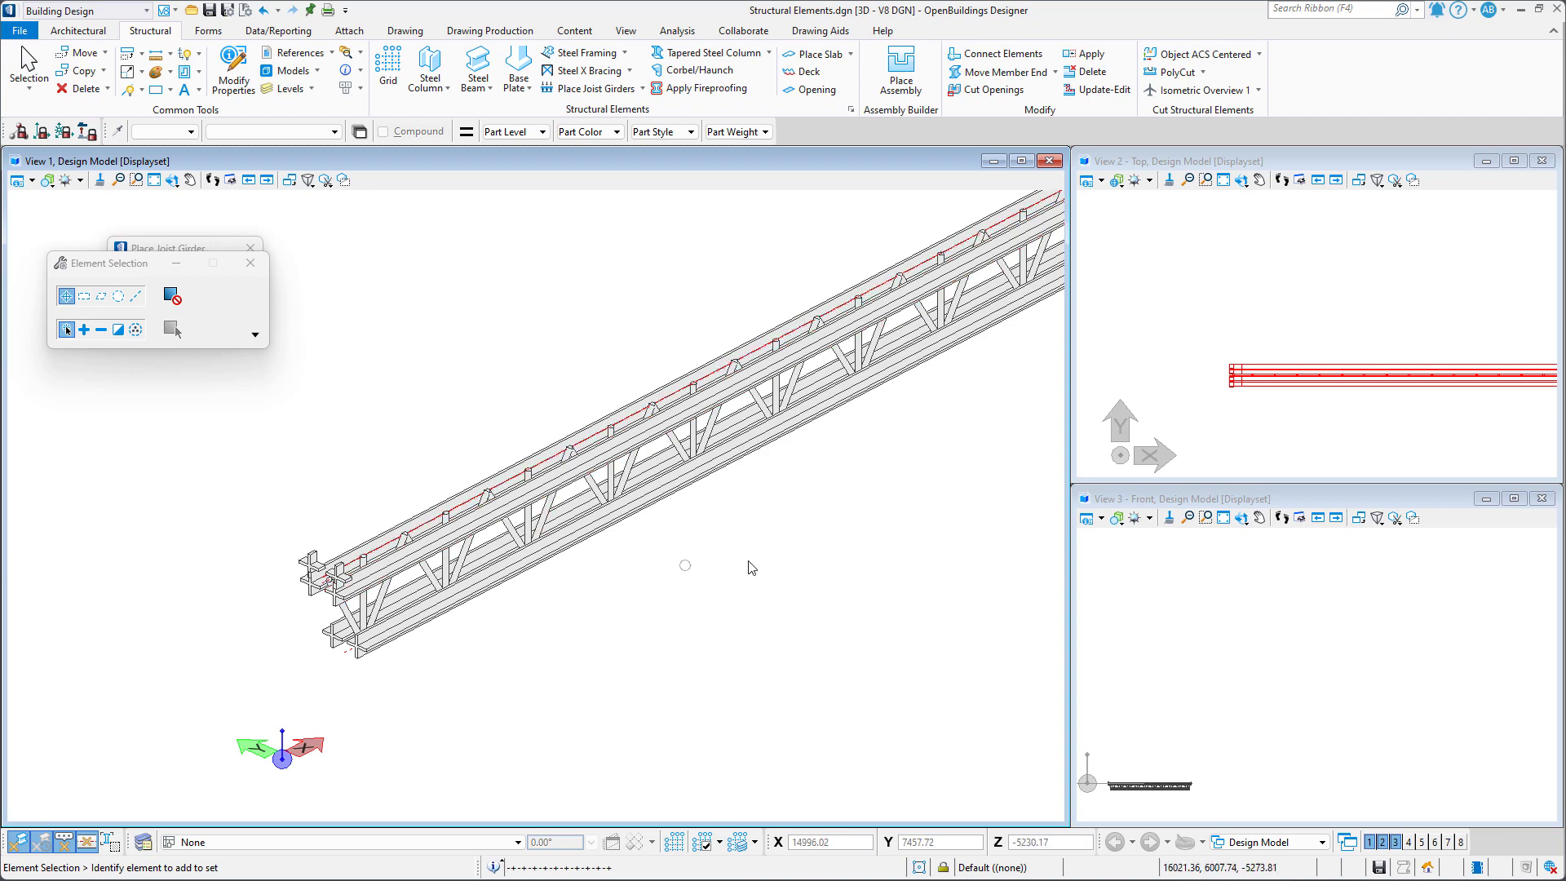
{"action": "middle_click_drag", "start_coordinate": [526, 522], "coordinate": [542, 587], "text": "shift"}
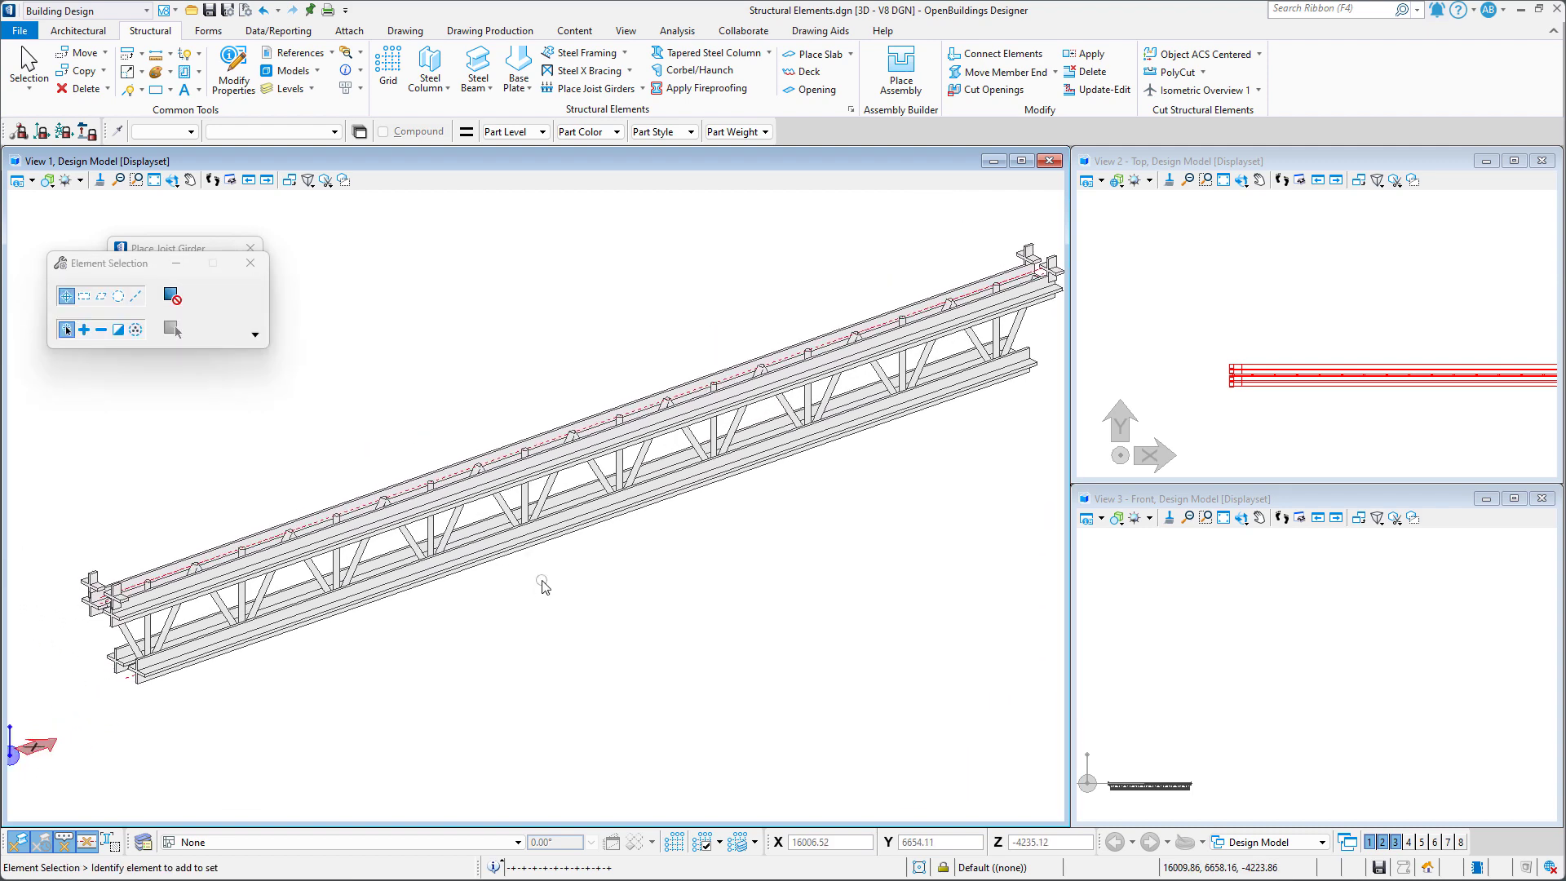
Step: Create the Structural Quantity Spreadsheet from the Data/Reporting tab's Schedules list
{"action": "left_click", "coordinate": [280, 32]}
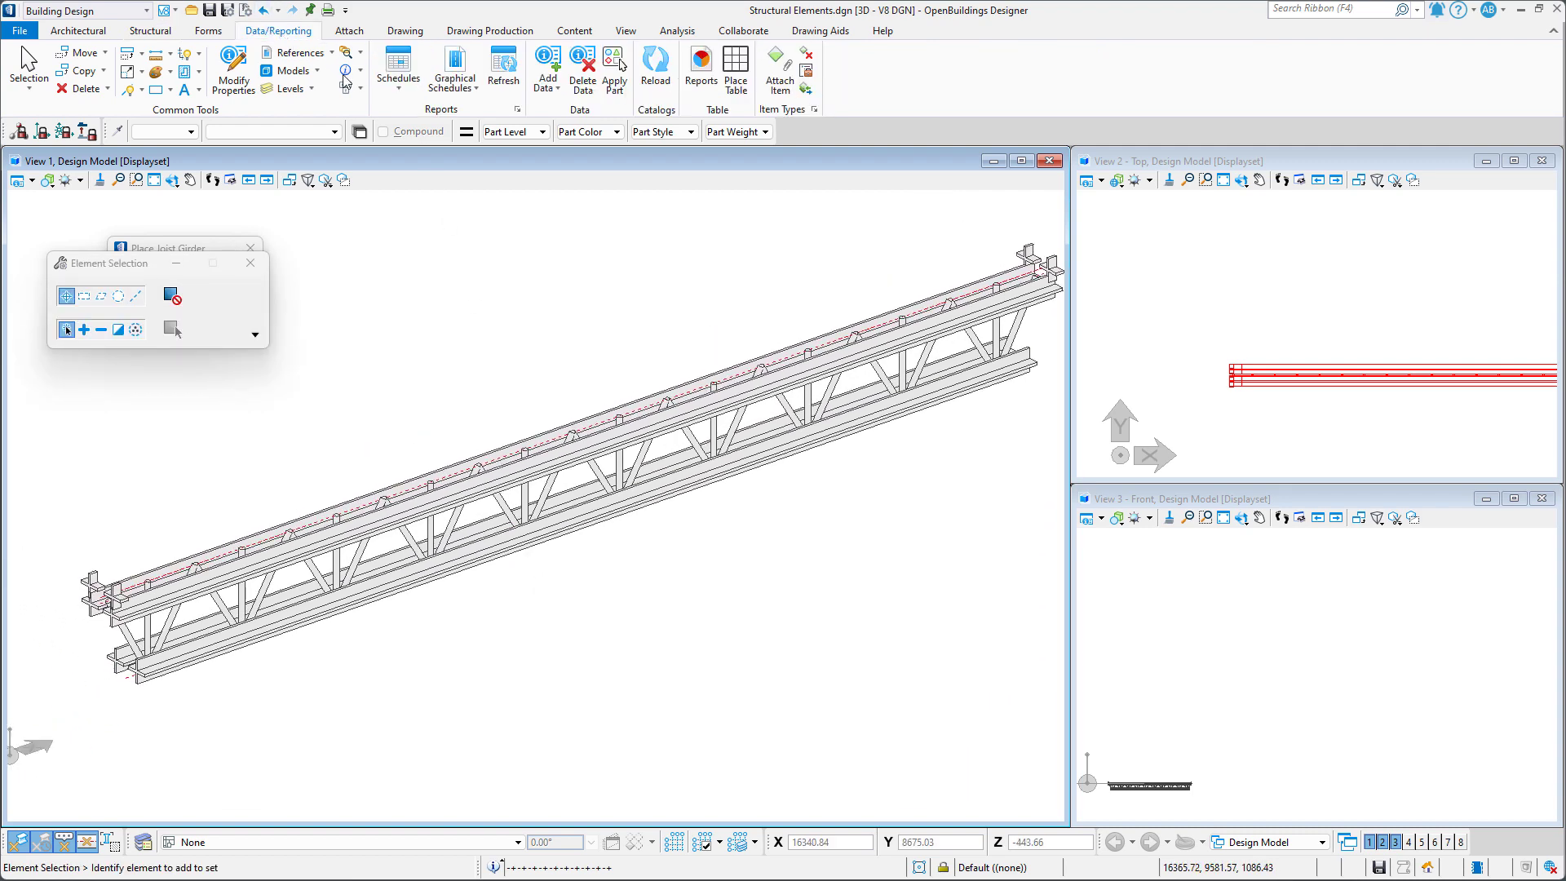
{"action": "left_click", "coordinate": [398, 87]}
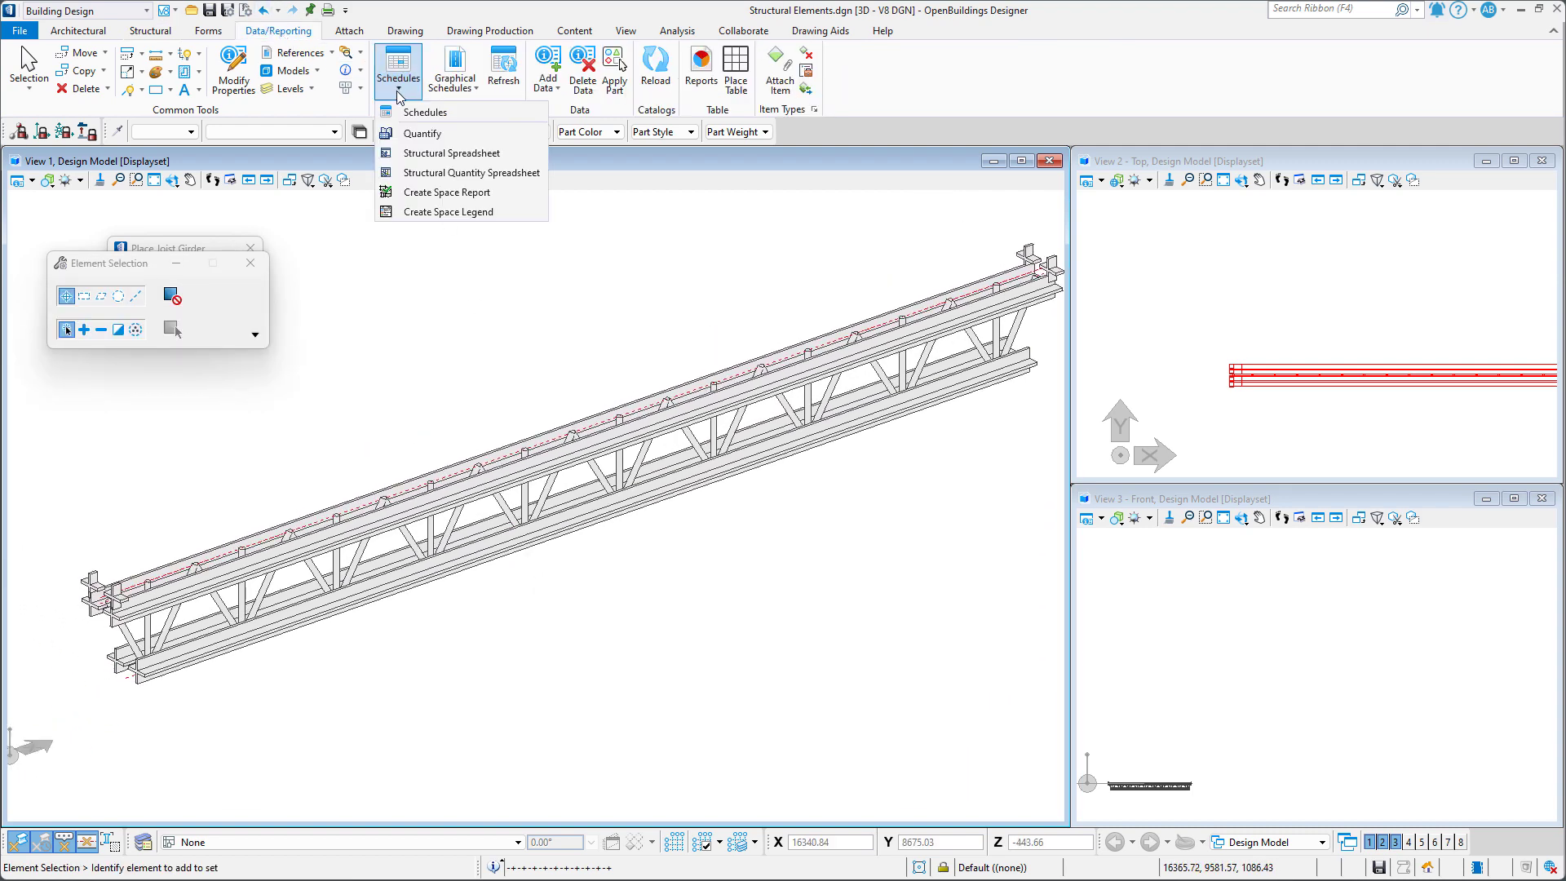
{"action": "left_click", "coordinate": [499, 175]}
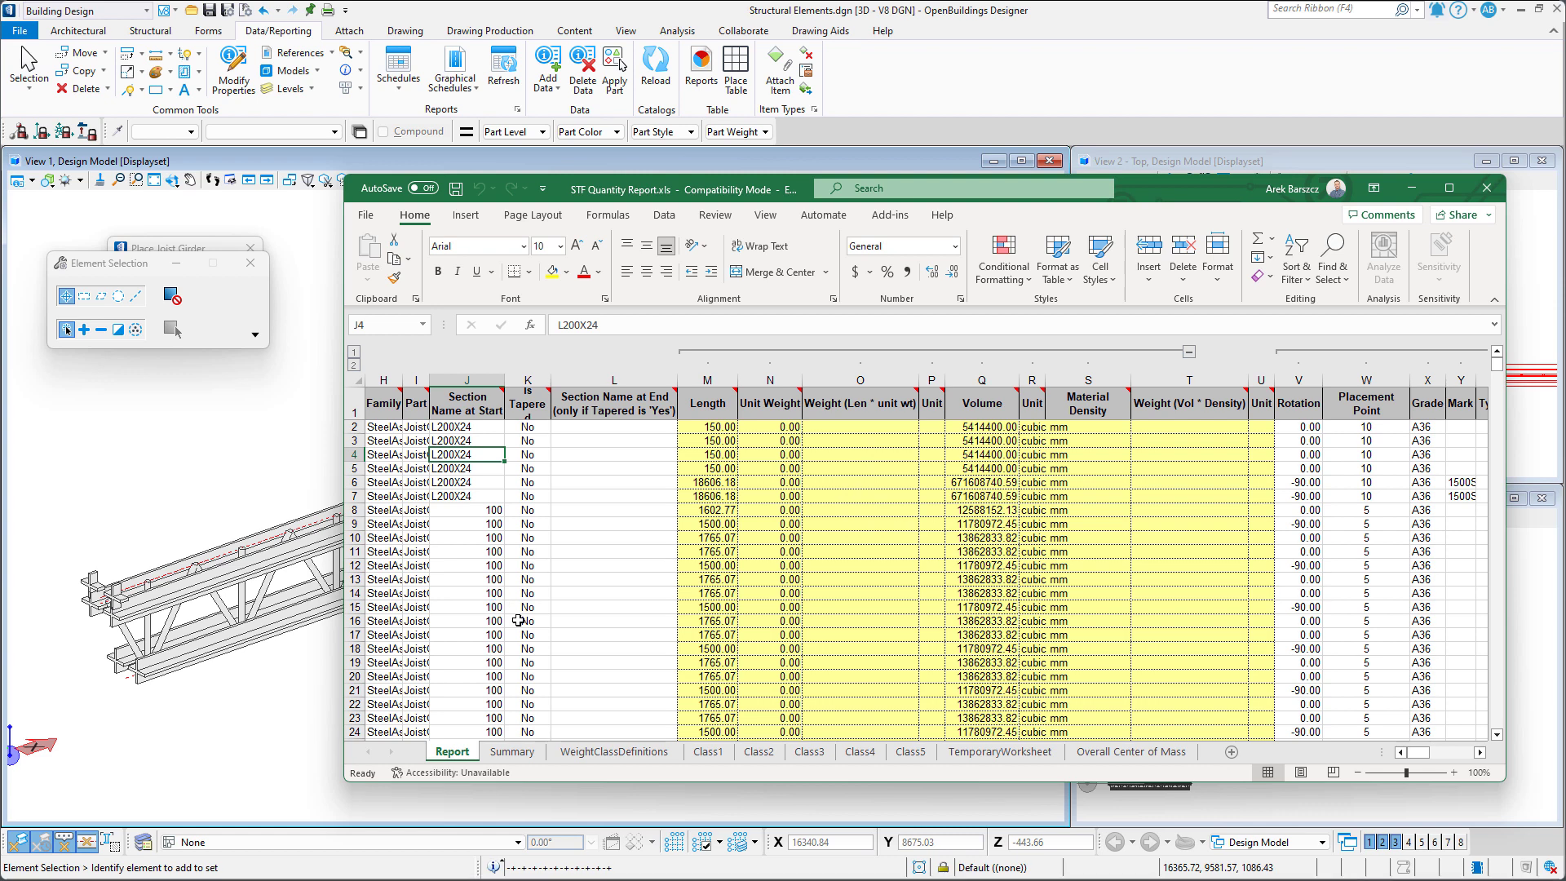
Step: Review the Summary, WeightClassDefinitions and Overall Center of Mass sheets, then close the workbook unsaved
{"action": "left_click", "coordinate": [511, 752]}
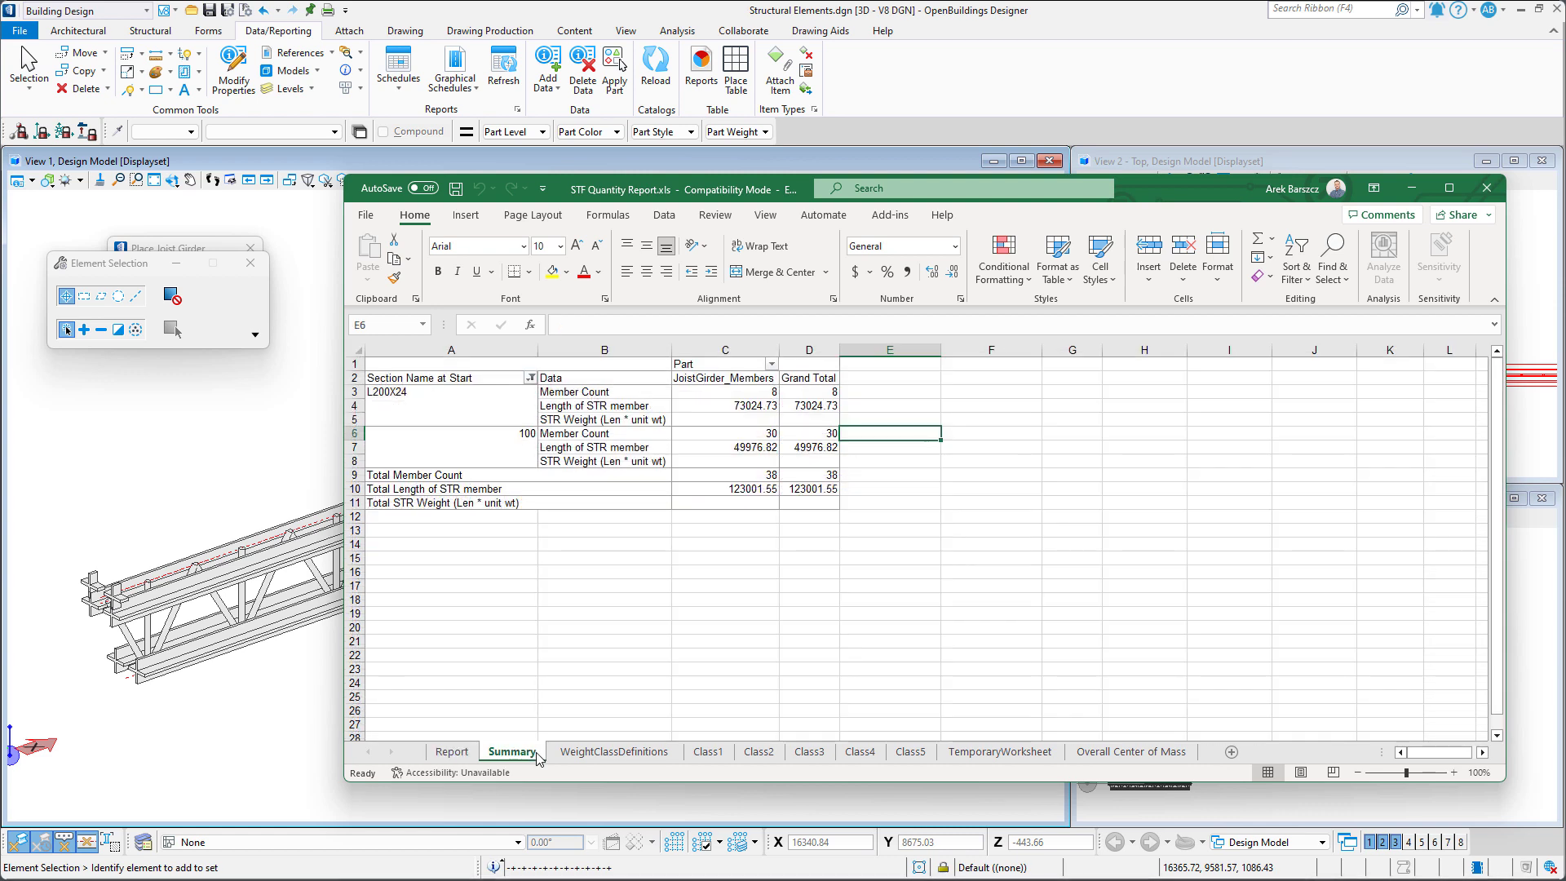
{"action": "left_click", "coordinate": [606, 752]}
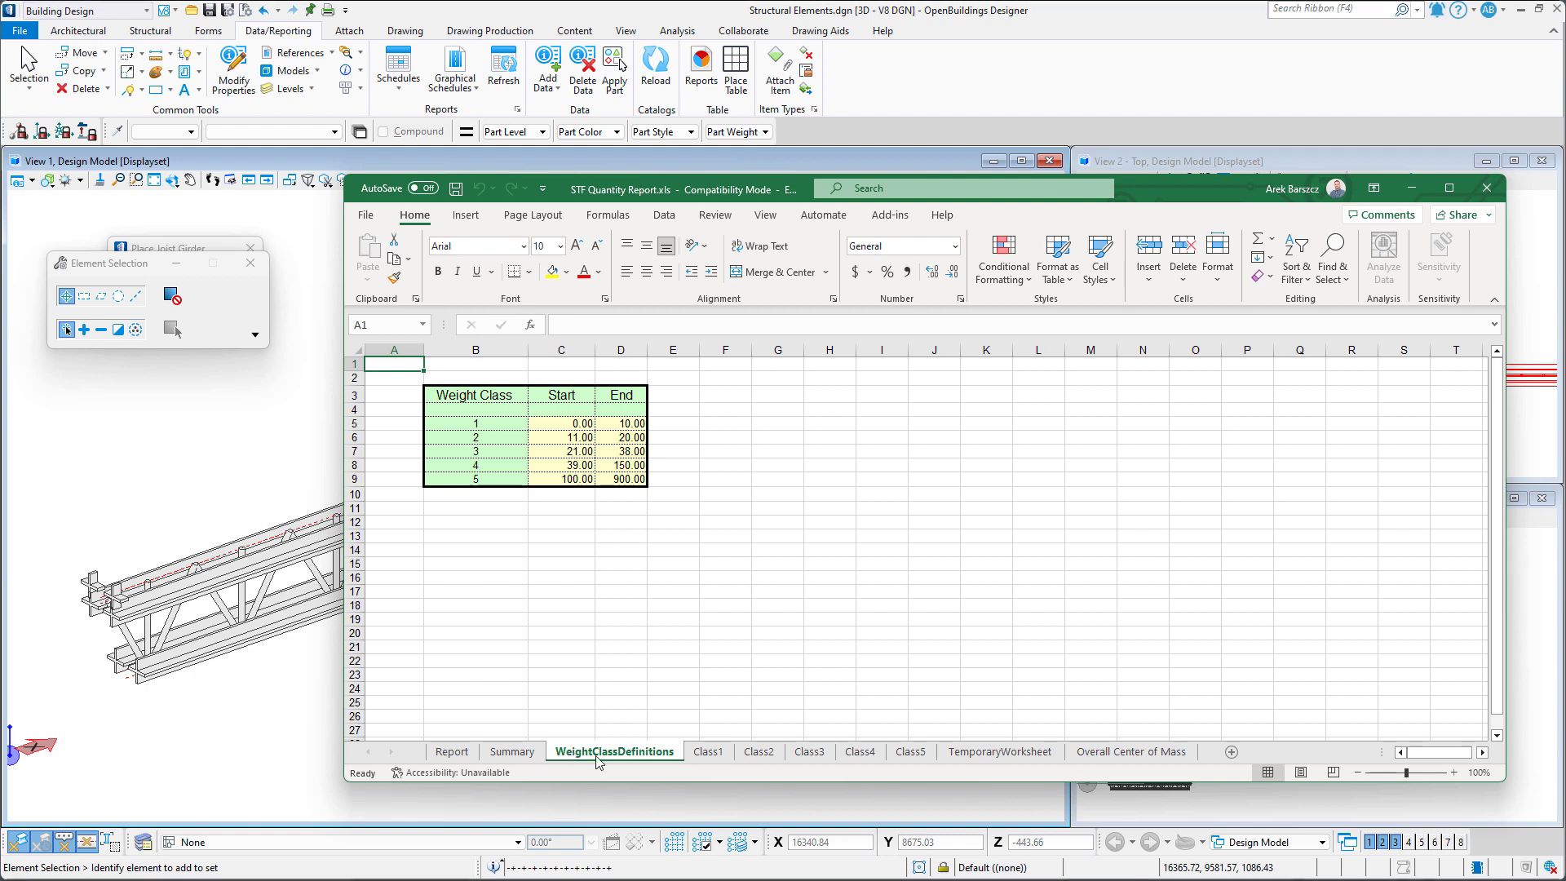
{"action": "left_click", "coordinate": [1131, 752]}
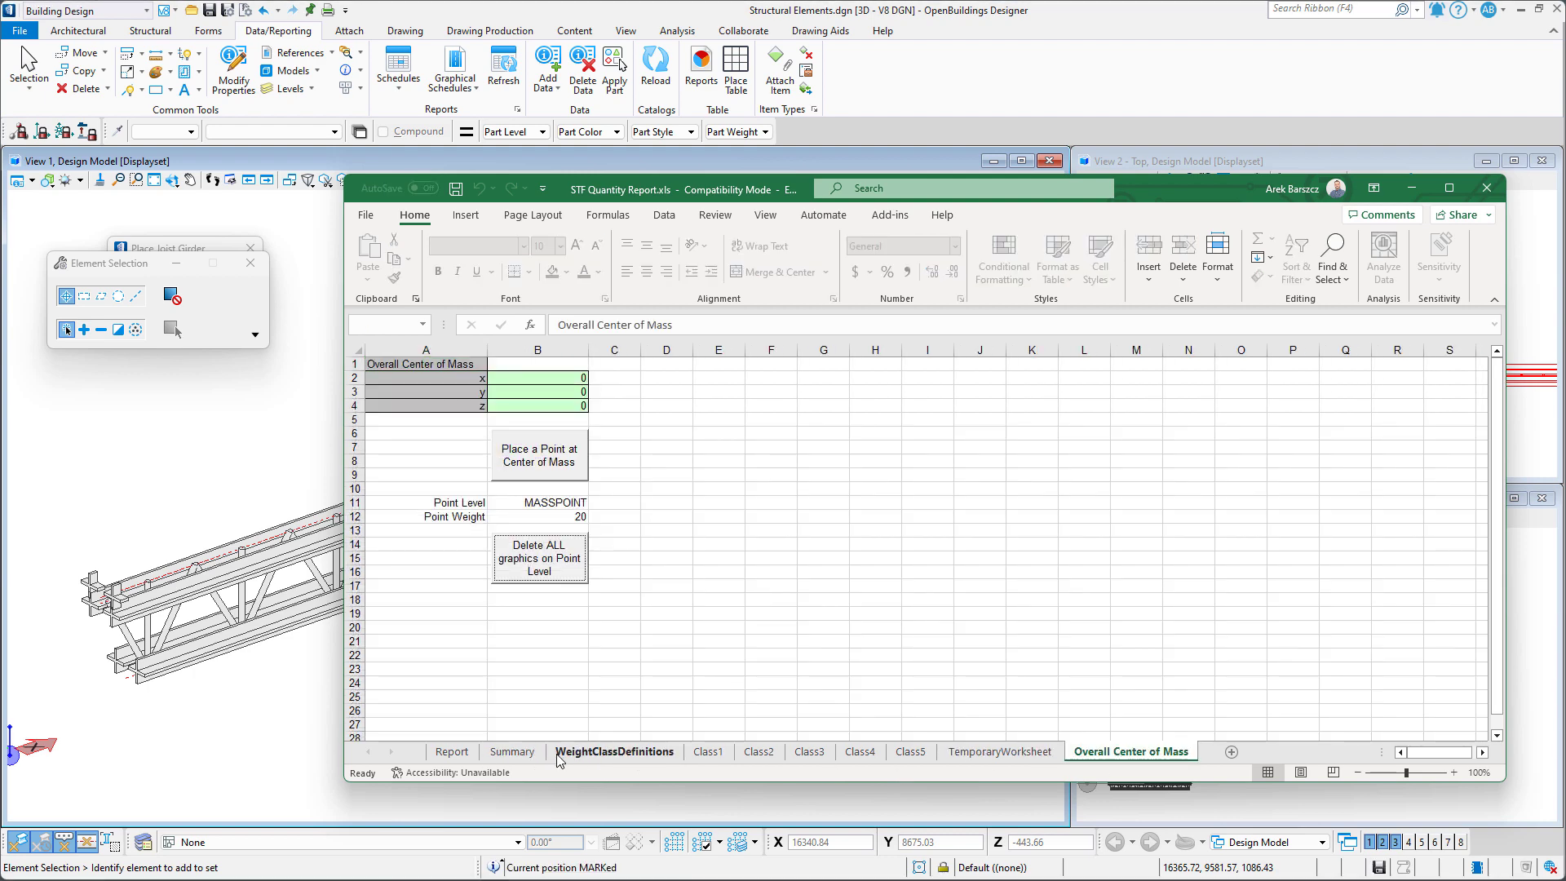
{"action": "left_click", "coordinate": [626, 754]}
{"action": "left_click", "coordinate": [450, 752]}
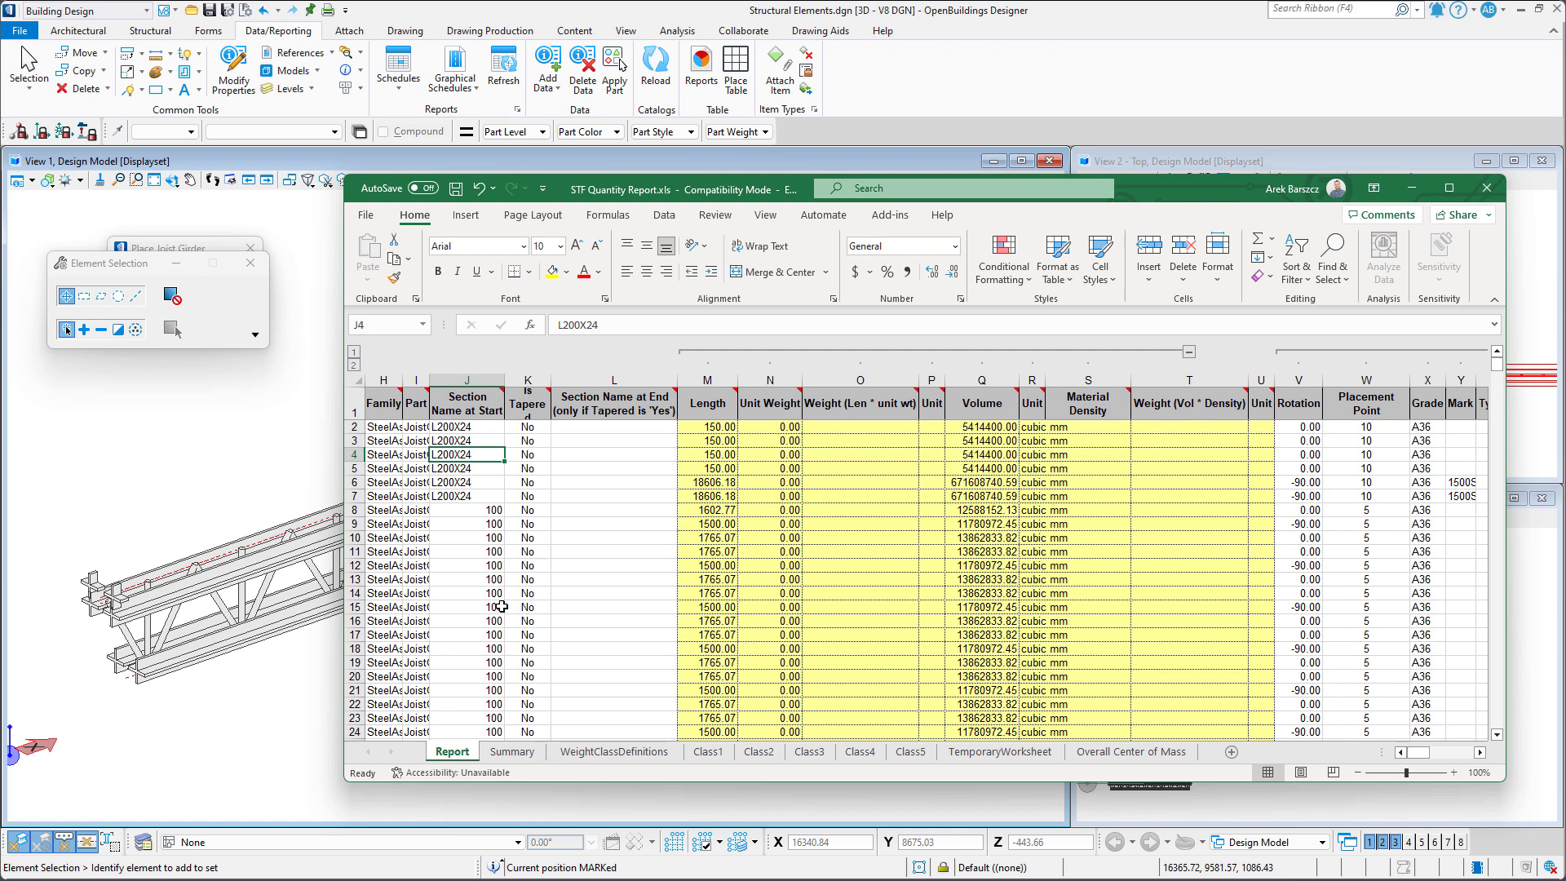
{"action": "scroll", "coordinate": [501, 607], "scroll_direction": "down", "scroll_amount": 1}
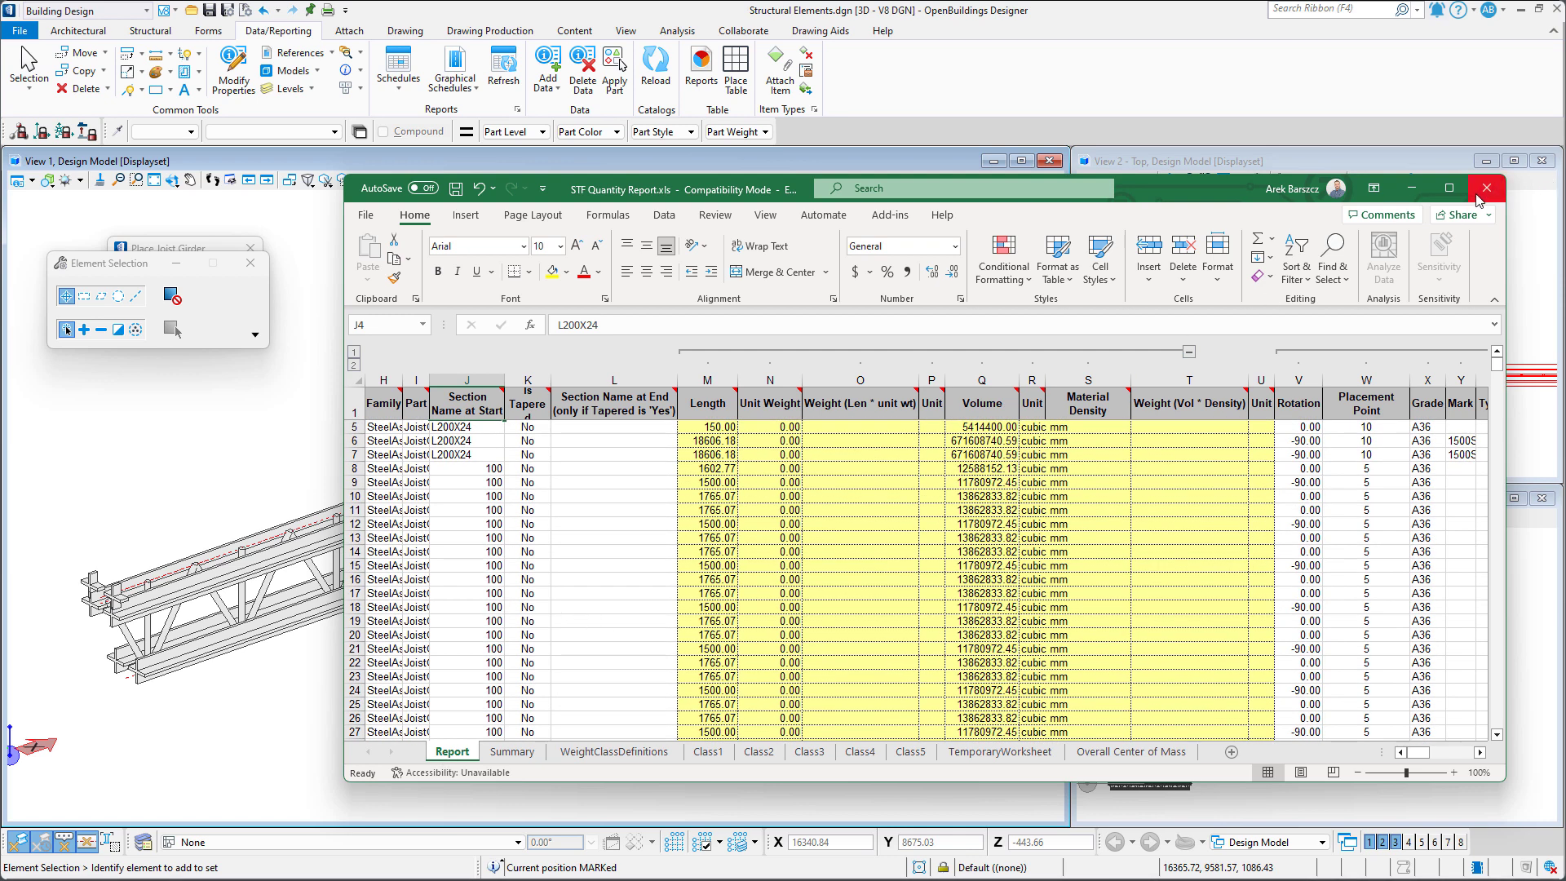
{"action": "left_click", "coordinate": [1486, 189]}
{"action": "left_click", "coordinate": [738, 470]}
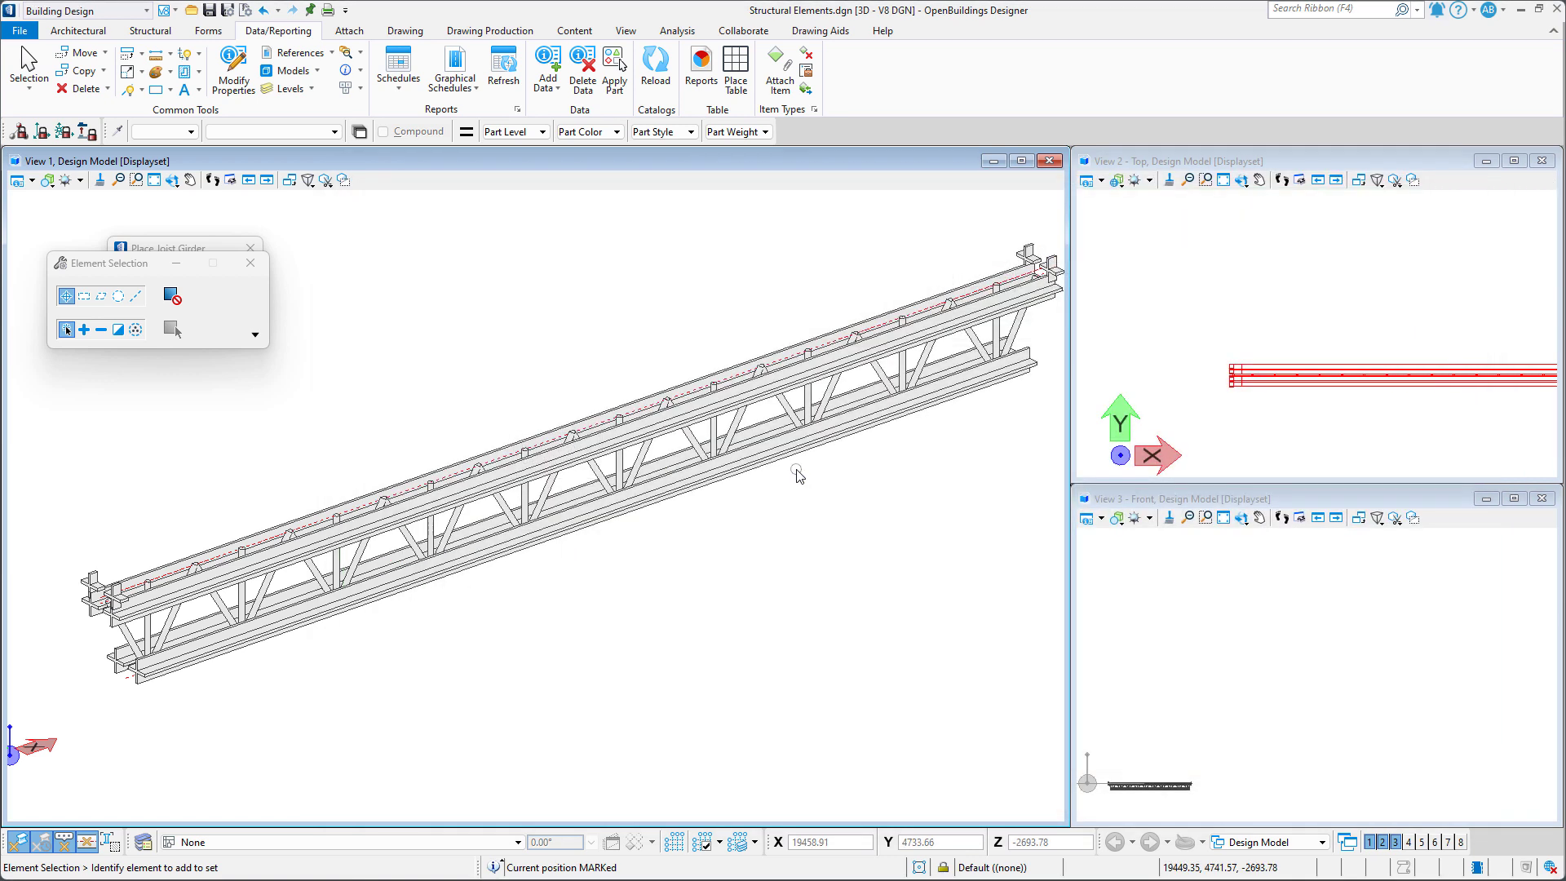
{"action": "scroll", "coordinate": [674, 520], "scroll_direction": "down", "scroll_amount": 2}
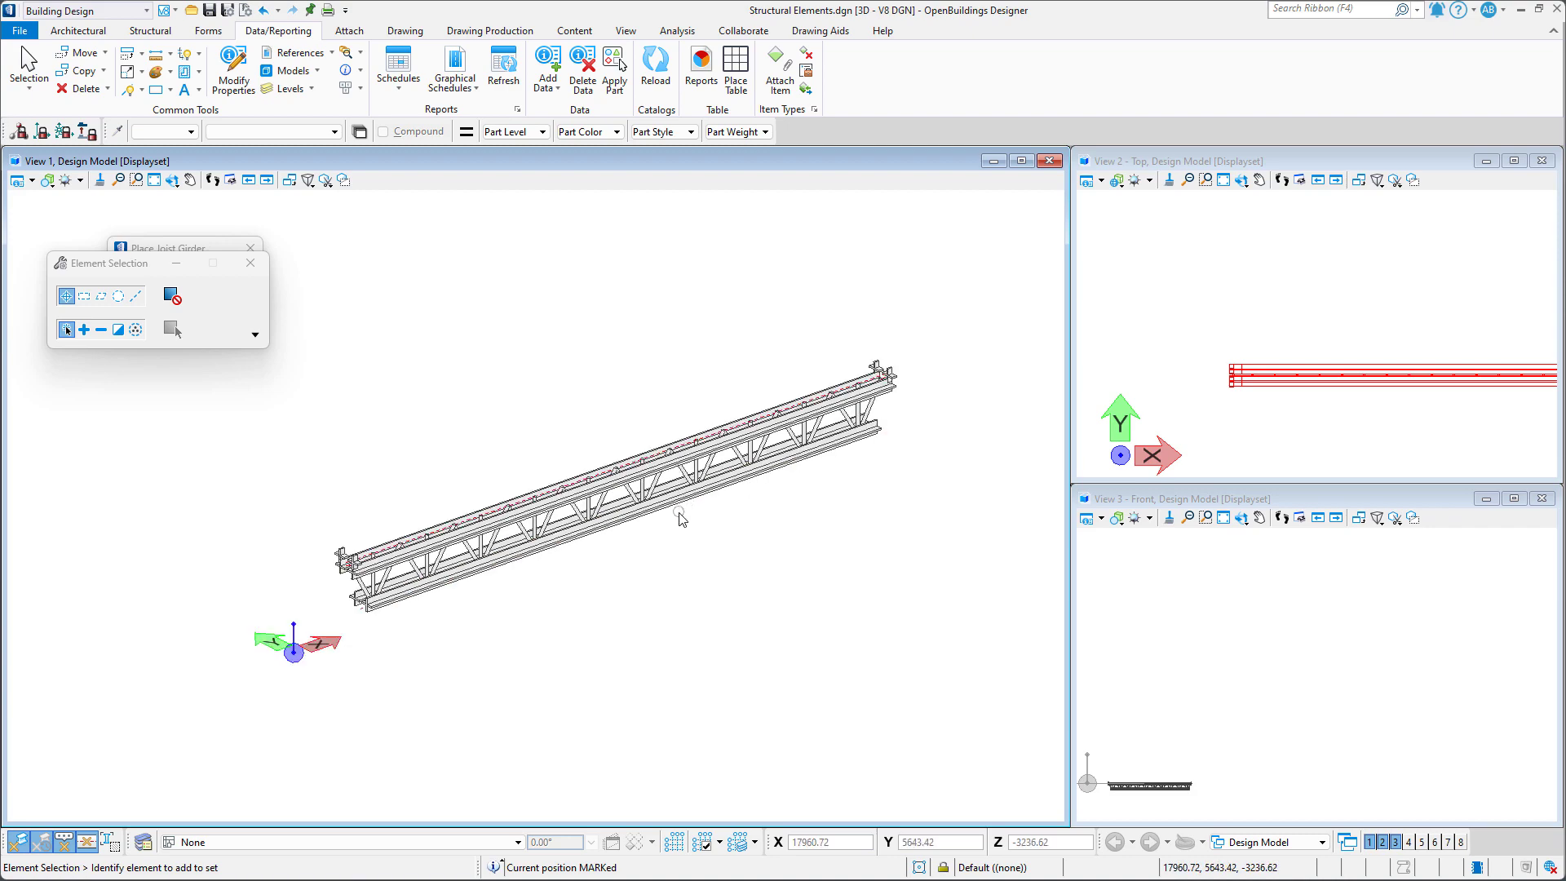